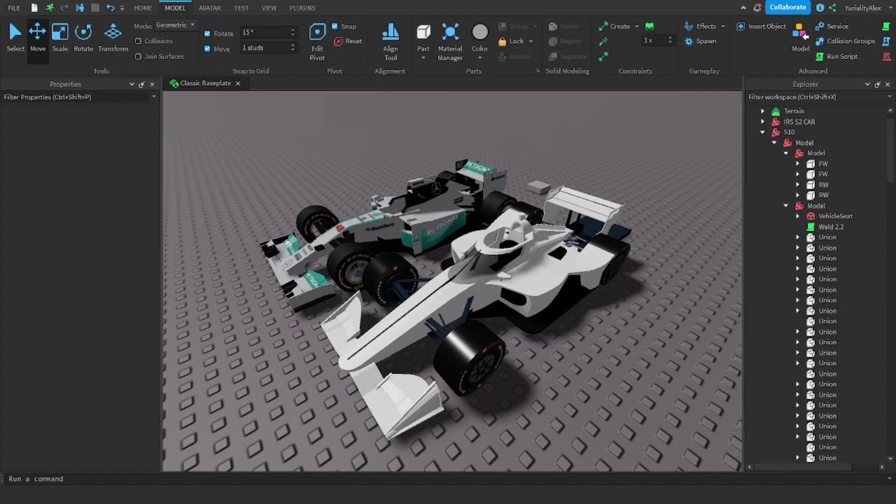
# Start Building Tools by F3X and select the front wheel part of the Mercedes S10 car.
pyautogui.click(302, 8)
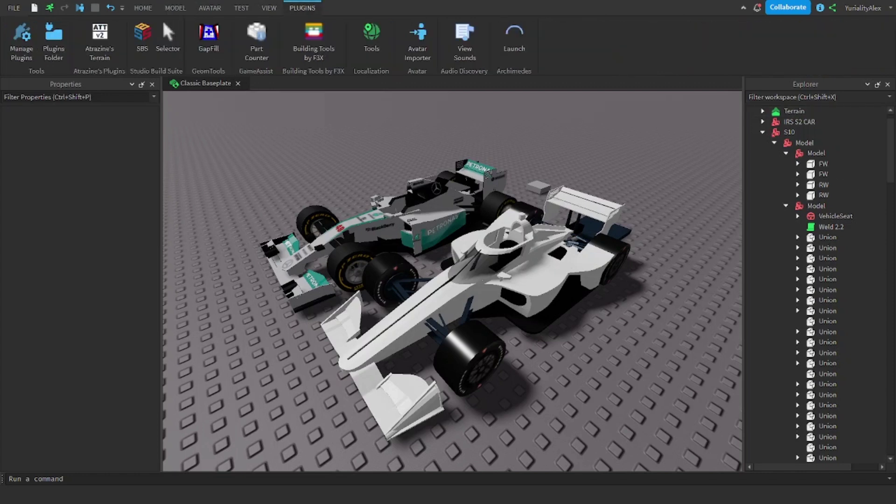
pyautogui.click(314, 41)
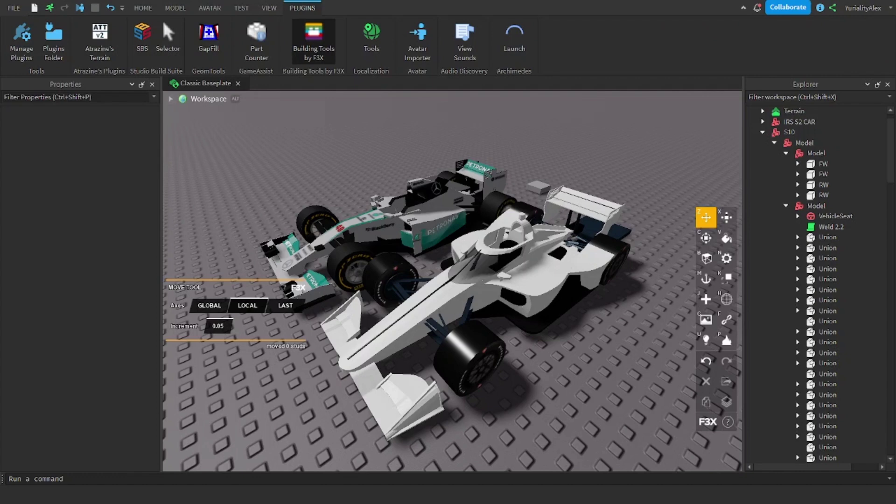
pyautogui.press('a')
pyautogui.moveTo(420, 224); pyautogui.dragTo(504, 252, button='right')
pyautogui.click(494, 227)
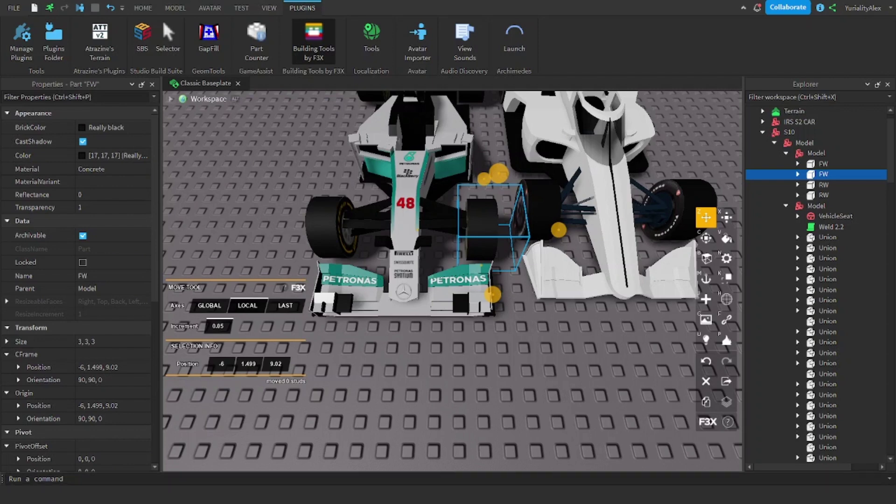
# Examine the custom physical properties of the S10 car's selected front wheel.
pyautogui.scroll(-3, 78, 281)
pyautogui.scroll(-3, 77, 280)
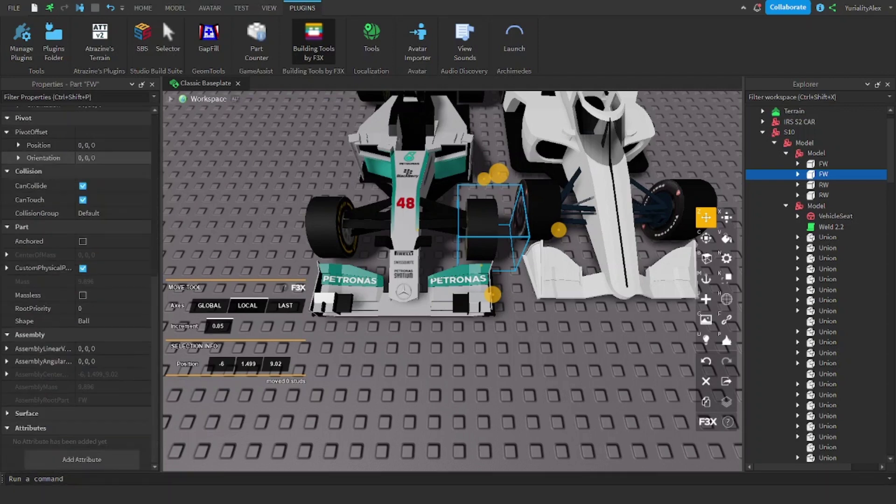
pyautogui.click(268, 8)
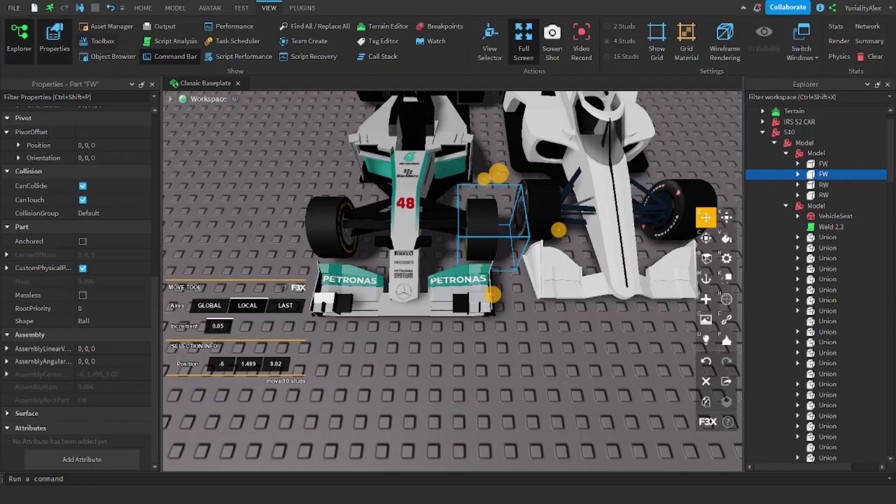
pyautogui.click(302, 8)
pyautogui.click(269, 8)
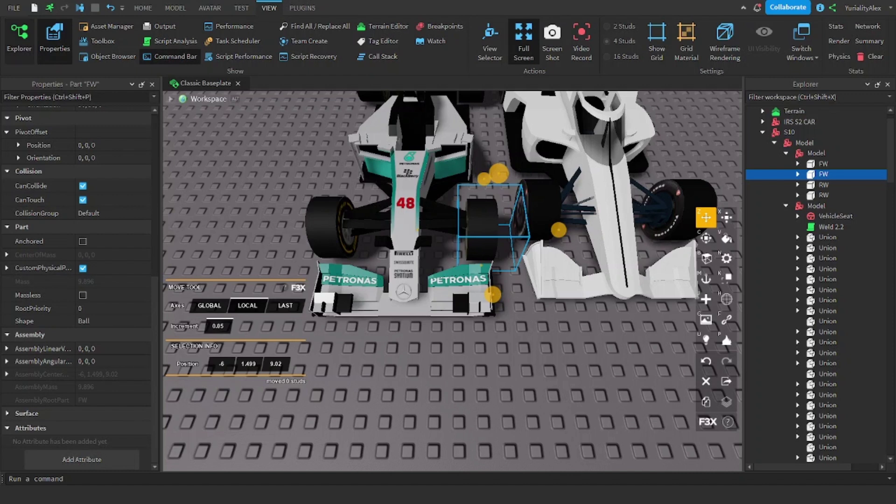
pyautogui.click(303, 8)
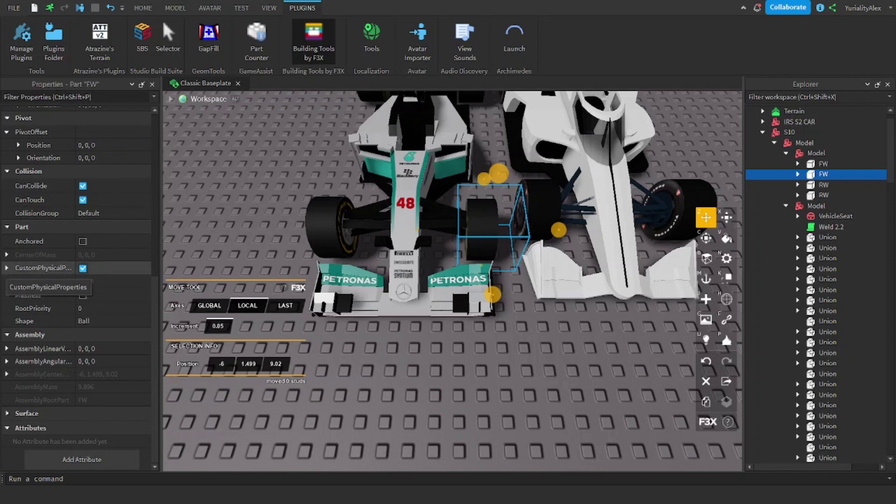
pyautogui.click(6, 268)
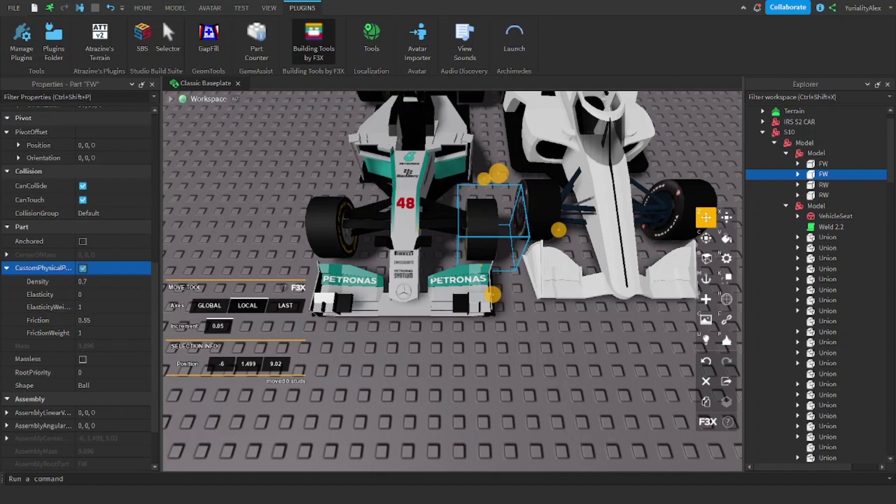
# Set the friction of the white IRS S2 car's two front tires, FL and FR, to 0.55.
pyautogui.moveTo(537, 158); pyautogui.dragTo(500, 184, button='right')
pyautogui.click(385, 126)
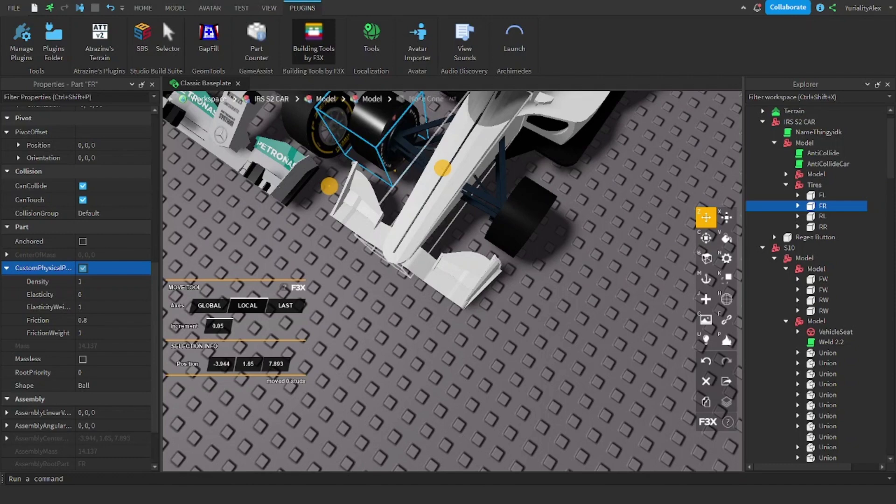
pyautogui.keyDown('shift'); pyautogui.click(522, 215); pyautogui.keyUp('shift')
pyautogui.click(86, 318)
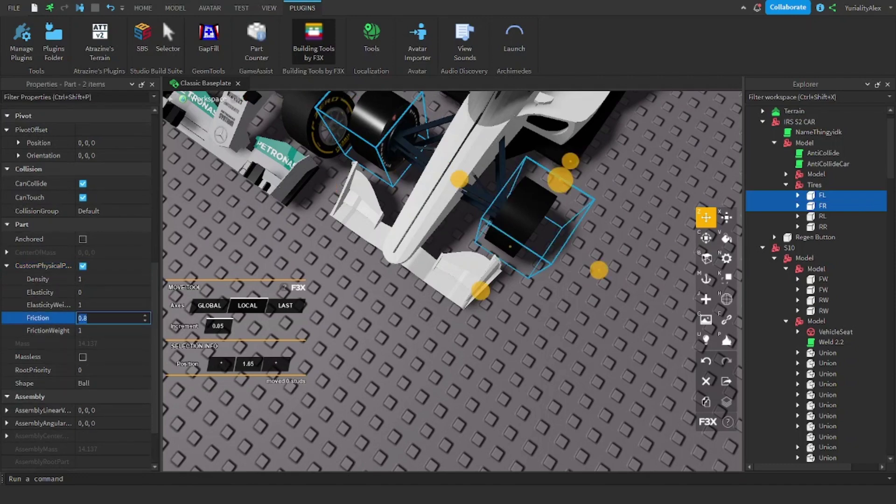
pyautogui.write('0.55')
pyautogui.press('Return')
# Check the custom friction of the S10 car's rear wheel.
pyautogui.moveTo(401, 261); pyautogui.dragTo(458, 205, button='right')
pyautogui.scroll(-4, 403, 242)
pyautogui.scroll(6, 404, 243)
pyautogui.click(395, 247)
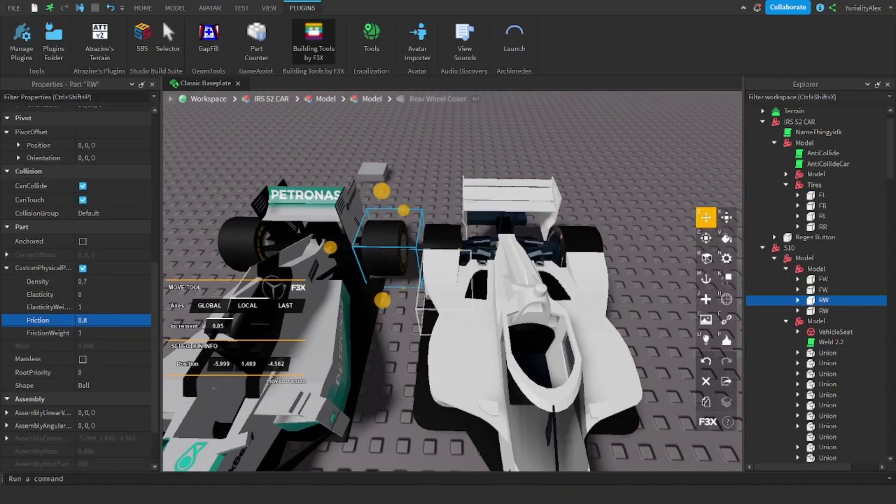
# Set the friction of the white car's two rear tires, RL and RR, to 0.8 and clear the selection.
pyautogui.click(441, 238)
pyautogui.keyDown('shift'); pyautogui.click(582, 241); pyautogui.keyUp('shift')
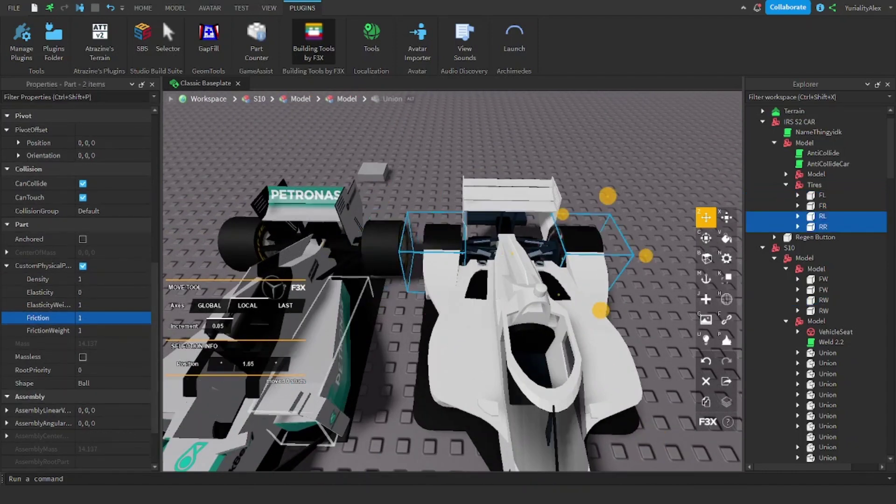
pyautogui.click(112, 318)
pyautogui.write('0.8')
pyautogui.press('Return')
pyautogui.click(397, 332)
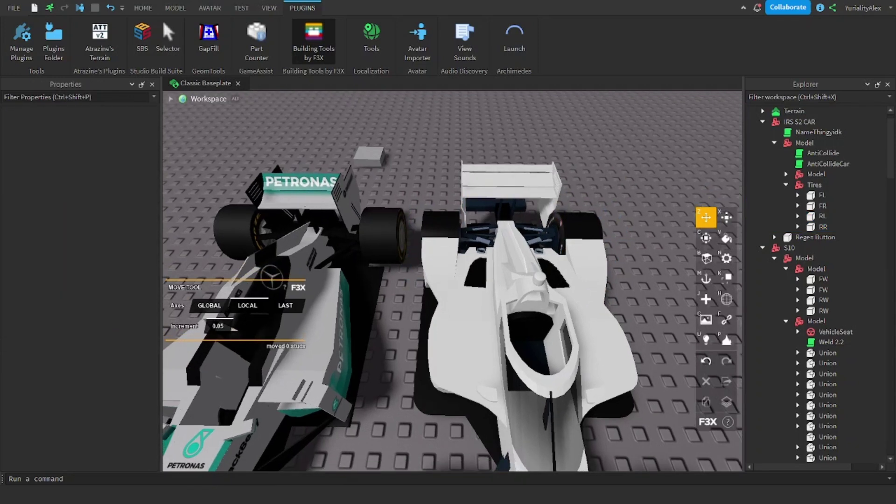
# Examine the control settings of the S10 car's VehicleSeat, including MaxSpeed, Torque and TurnSpeed.
pyautogui.press('a')
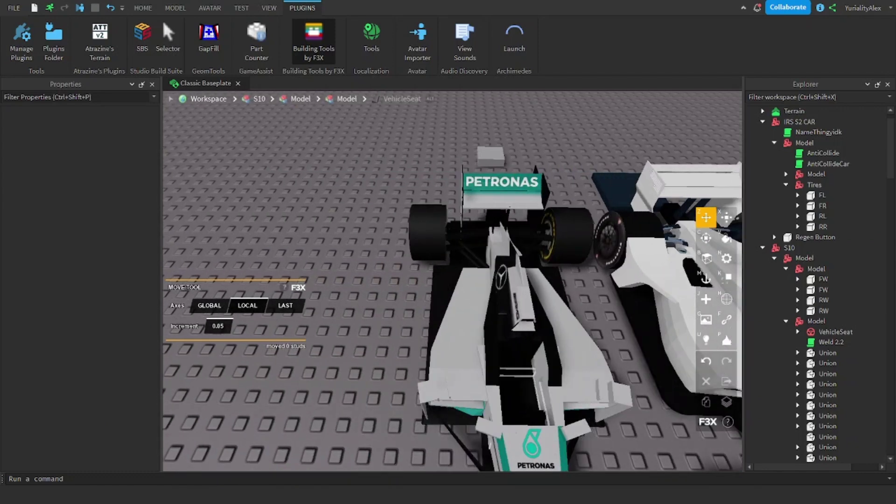
pyautogui.click(519, 386)
pyautogui.press('d')
pyautogui.scroll(-12, 77, 280)
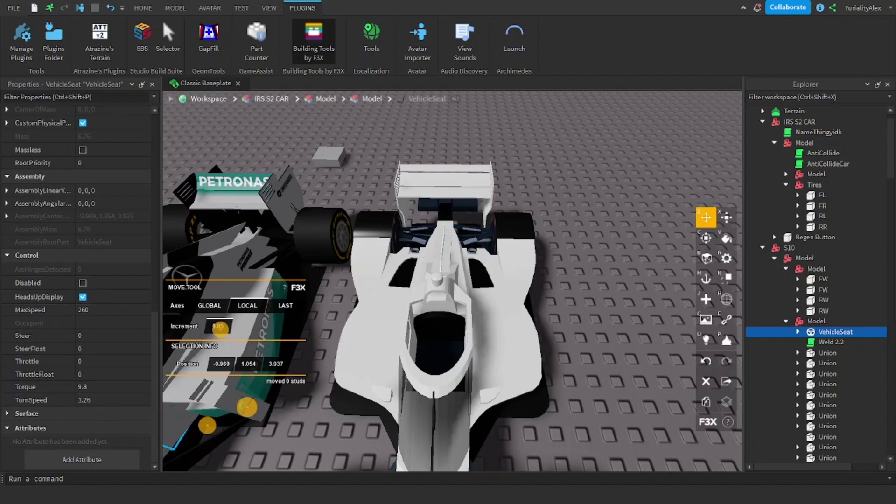
pyautogui.scroll(3, 443, 308)
# Set the white car's VehicleSeat to a Torque of 9.8 and a TurnSpeed of 1.26, then clear the selection.
pyautogui.moveTo(443, 308); pyautogui.dragTo(420, 354, button='right')
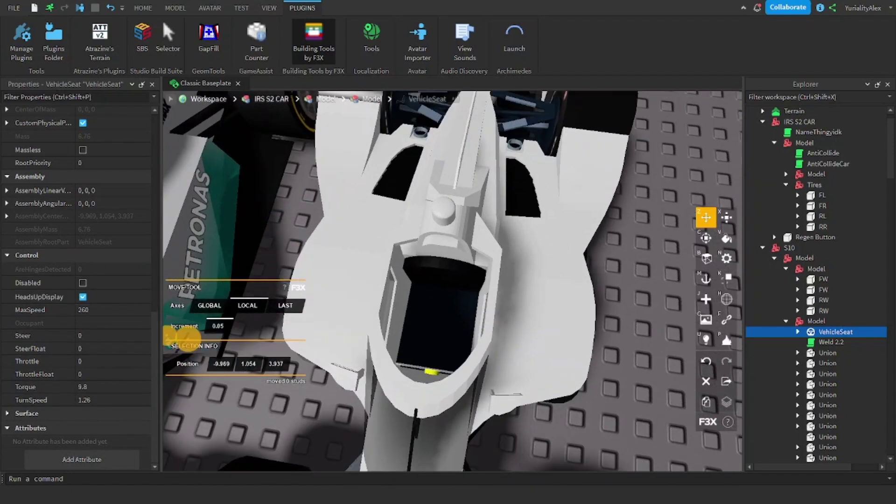
pyautogui.click(439, 323)
pyautogui.click(110, 387)
pyautogui.write('9.8')
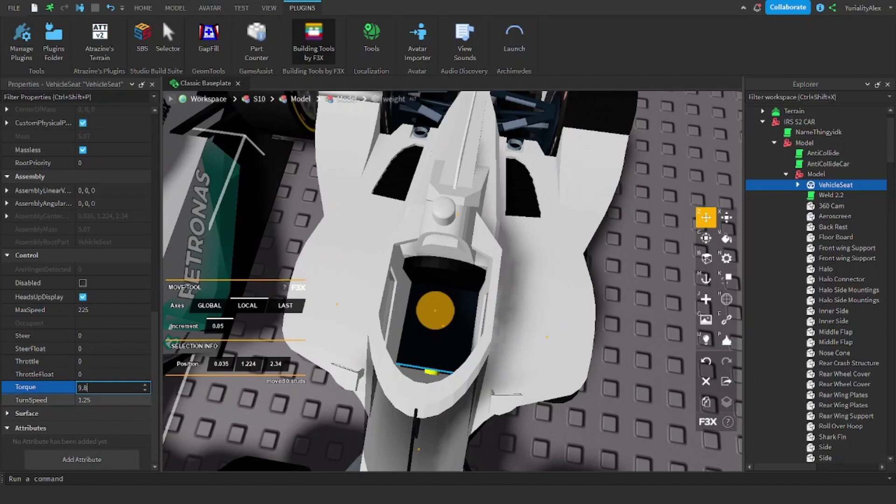
pyautogui.click(141, 402)
pyautogui.write('1.26')
pyautogui.press('Return')
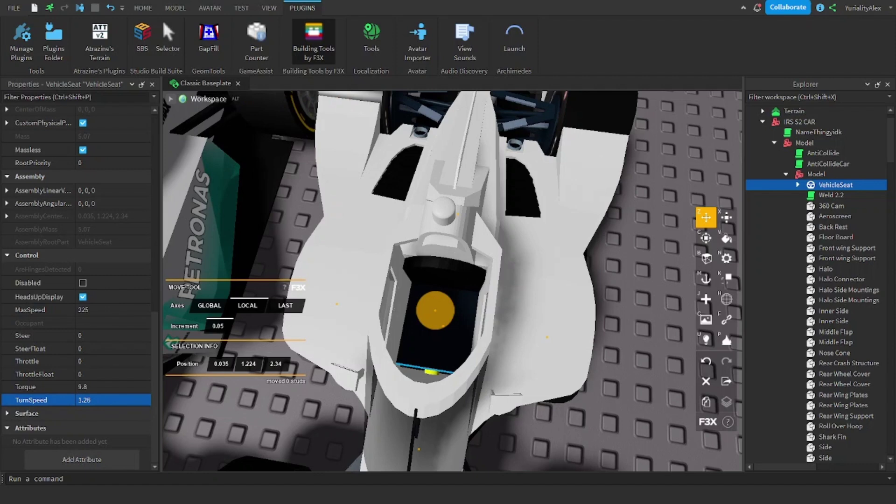
pyautogui.hotkey('shift', 'r')
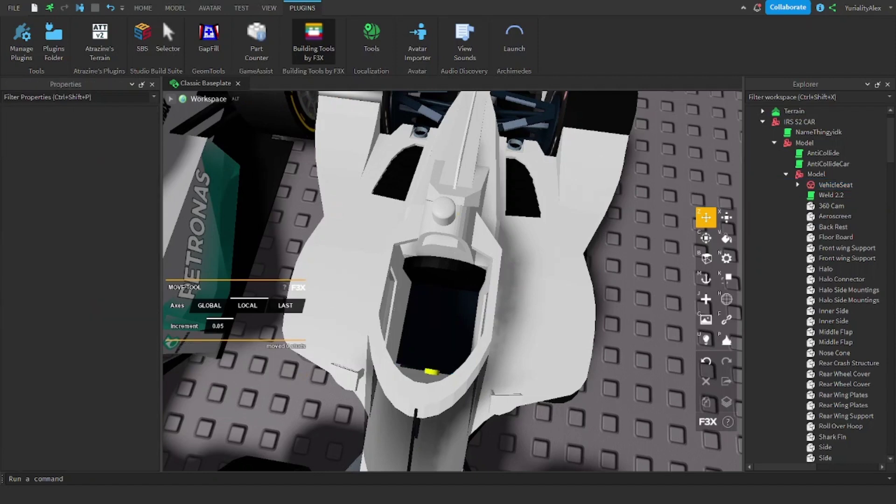
# Examine the custom physical properties of the S10 car's "weight" part.
pyautogui.moveTo(452, 280); pyautogui.dragTo(424, 280, button='right')
pyautogui.scroll(-4, 452, 280)
pyautogui.press('a')
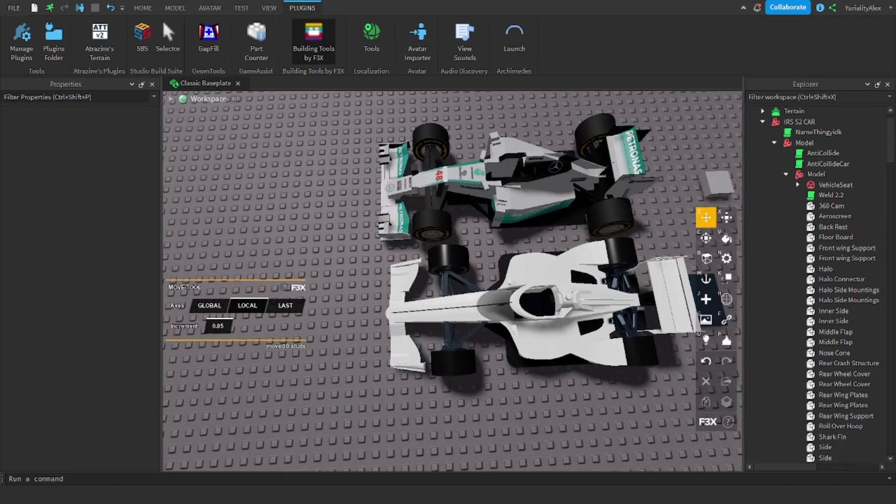
pyautogui.moveTo(451, 280); pyautogui.dragTo(453, 257, button='right')
pyautogui.press('w')
pyautogui.press('a')
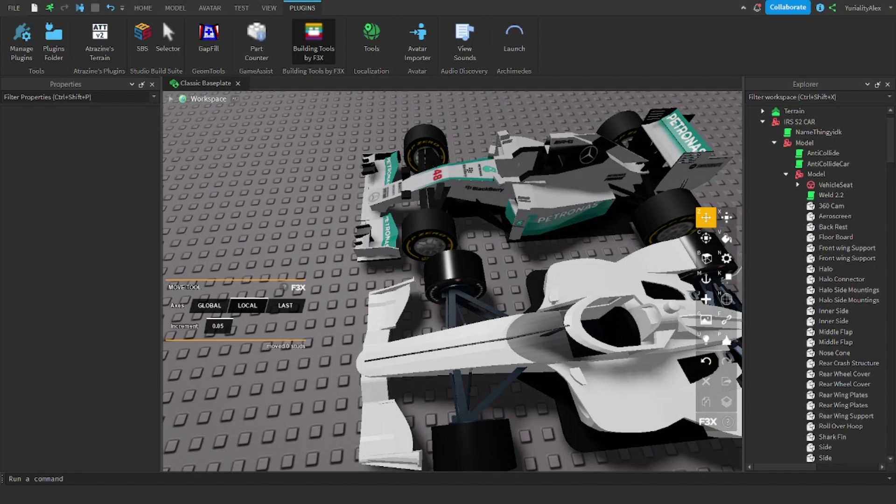
pyautogui.click(478, 228)
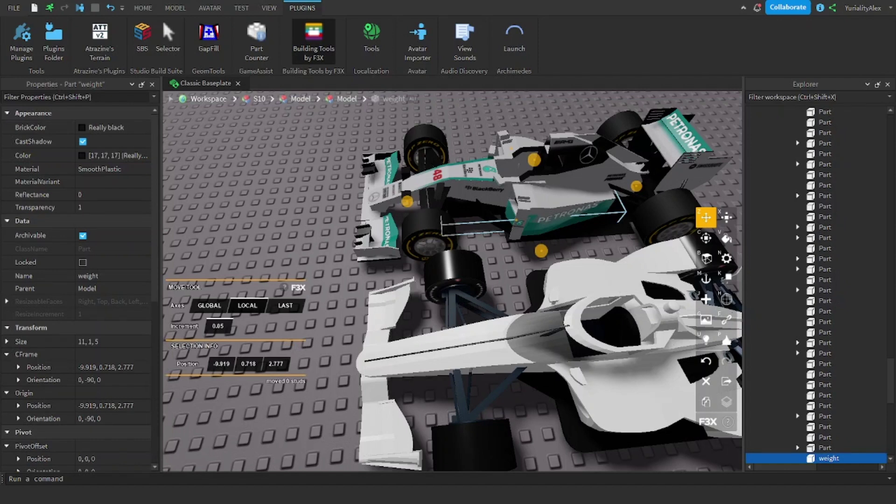
pyautogui.scroll(-8, 74, 283)
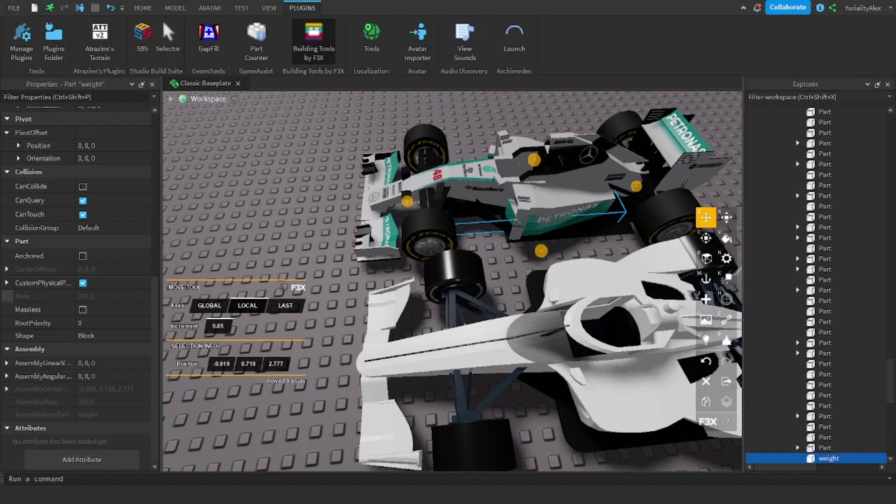
pyautogui.click(7, 283)
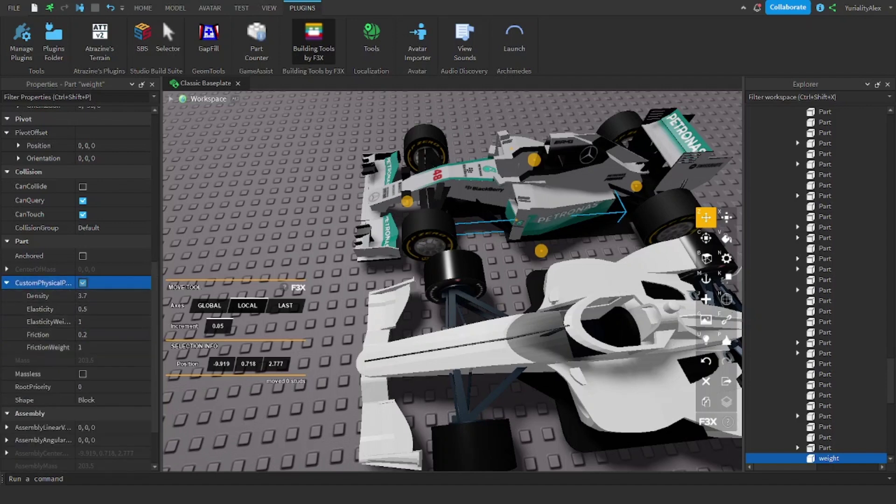
pyautogui.click(7, 283)
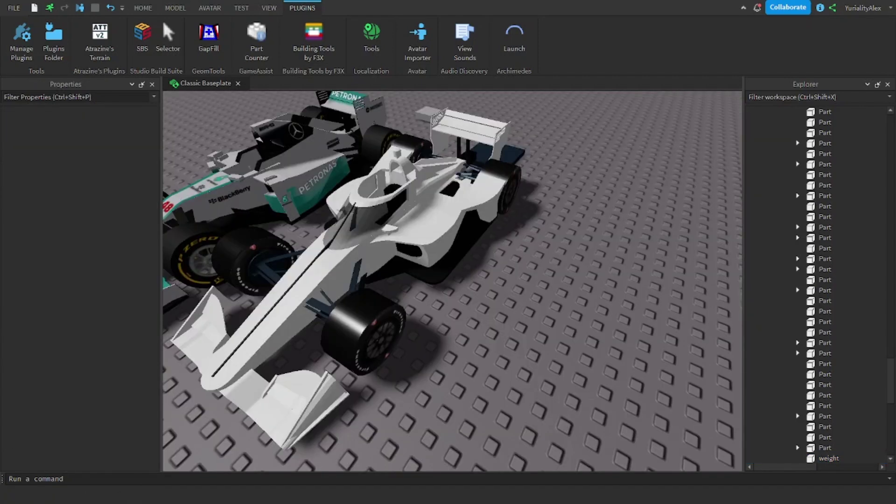
# Insert a new block part and place it on the baseplate beside the white car.
pyautogui.click(143, 8)
pyautogui.click(316, 33)
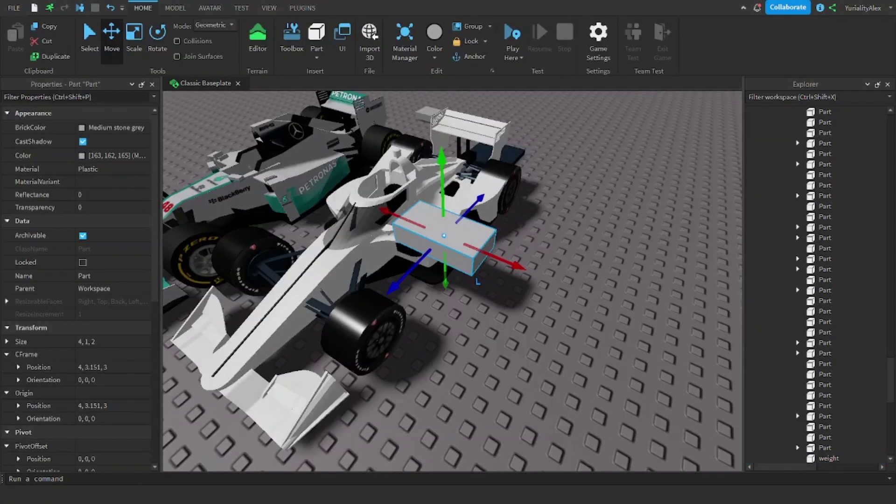
pyautogui.moveTo(446, 236); pyautogui.dragTo(603, 294)
pyautogui.press('d')
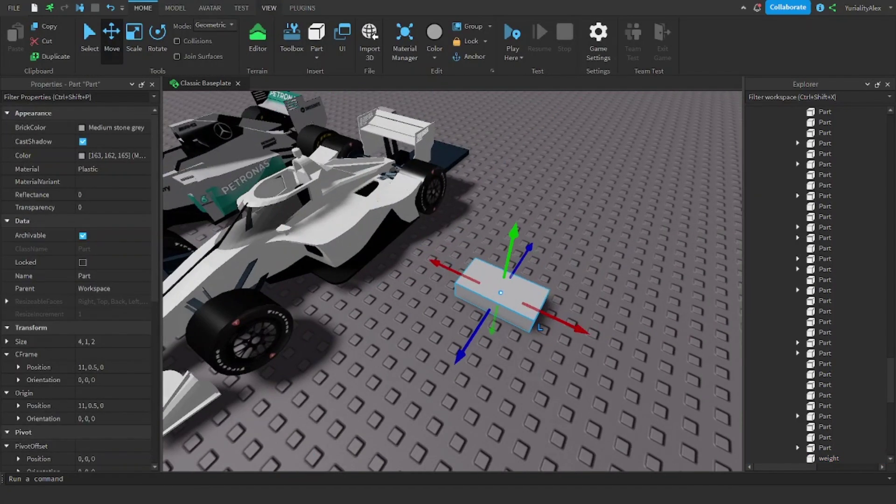
# Resize the new part with the F3X tools to 8 × 1 × 13 studs.
pyautogui.click(302, 8)
pyautogui.click(314, 39)
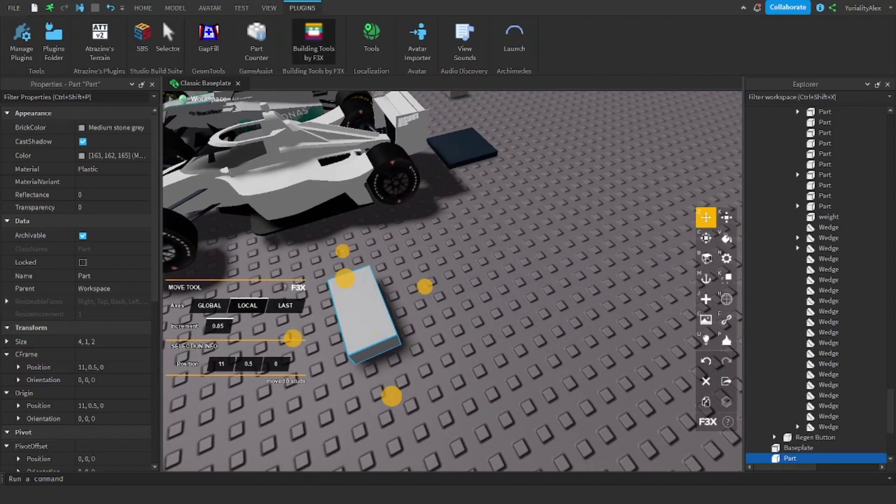
pyautogui.press('x')
pyautogui.moveTo(438, 287); pyautogui.dragTo(374, 285, button='right')
pyautogui.press('d')
pyautogui.moveTo(439, 286); pyautogui.dragTo(386, 278)
pyautogui.press('a')
pyautogui.press('a')
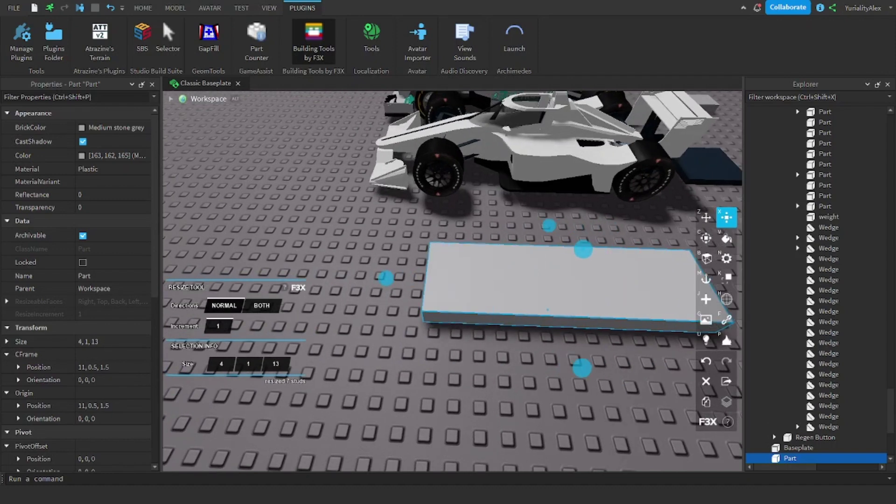
pyautogui.moveTo(386, 279); pyautogui.dragTo(412, 200, button='right')
pyautogui.moveTo(412, 199); pyautogui.dragTo(334, 186)
pyautogui.moveTo(334, 186); pyautogui.dragTo(420, 179, button='right')
pyautogui.scroll(3, 453, 280)
# Move the part sideways under the white car to X position 0.
pyautogui.press('z')
pyautogui.moveTo(540, 222); pyautogui.dragTo(329, 214)
pyautogui.click(365, 219)
pyautogui.moveTo(364, 219); pyautogui.dragTo(308, 206, button='right')
# Raise the part beneath the white car by 0.3 studs to a height of 0.8 and deselect it.
pyautogui.click(476, 364)
pyautogui.moveTo(477, 365); pyautogui.dragTo(476, 329, button='right')
pyautogui.scroll(-3, 476, 280)
pyautogui.scroll(3, 466, 280)
pyautogui.moveTo(561, 371); pyautogui.dragTo(561, 360)
pyautogui.click(551, 397)
pyautogui.moveTo(551, 397); pyautogui.dragTo(444, 427, button='right')
pyautogui.scroll(-3, 551, 397)
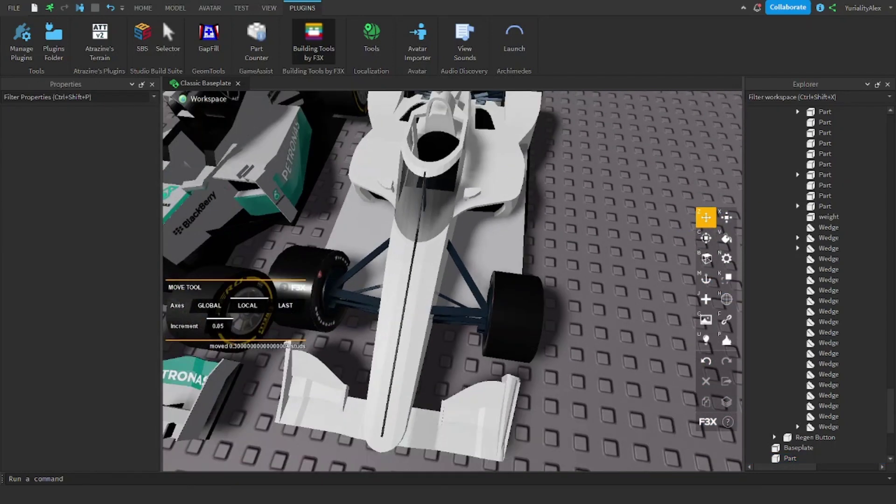
# Turn off CastShadow and CanCollide for the new part beneath the white car.
pyautogui.click(490, 245)
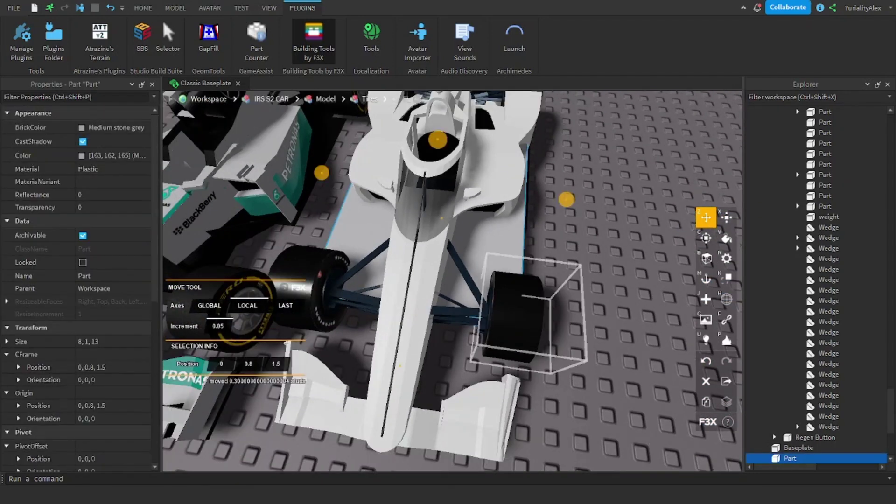
pyautogui.click(83, 141)
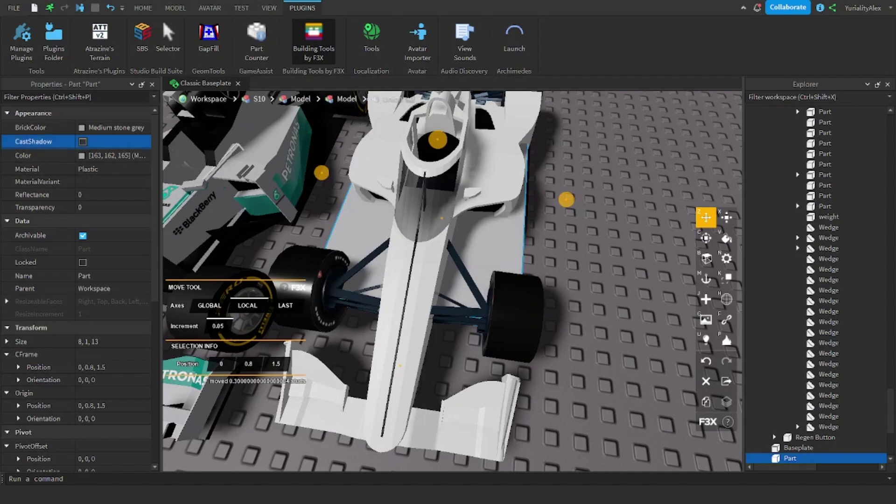
pyautogui.scroll(-3, 82, 226)
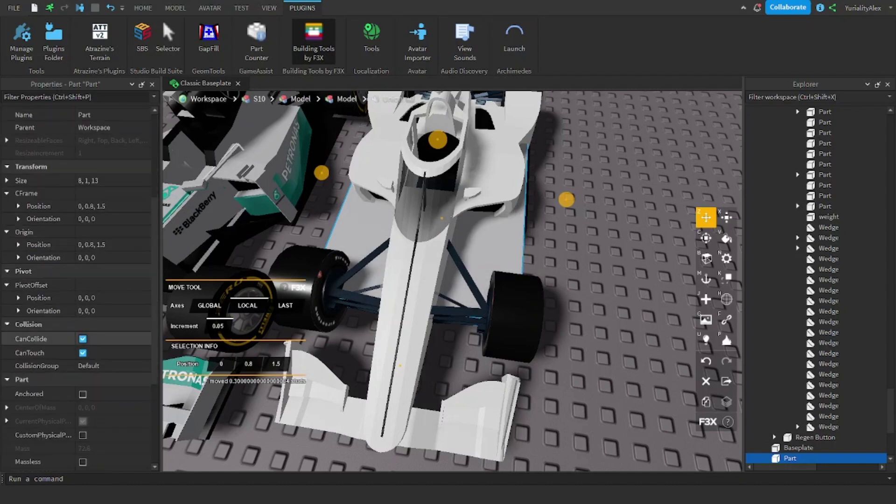
pyautogui.click(82, 339)
# Enable CustomPhysicalProperties for the new part beneath the white car and set its density to 1.7.
pyautogui.scroll(-3, 77, 280)
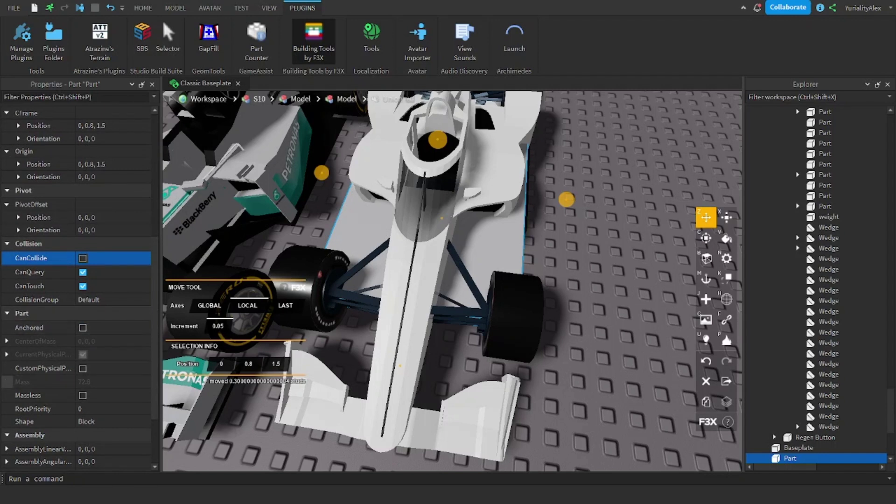
pyautogui.click(83, 369)
pyautogui.click(6, 354)
pyautogui.scroll(-3, 56, 367)
pyautogui.click(86, 288)
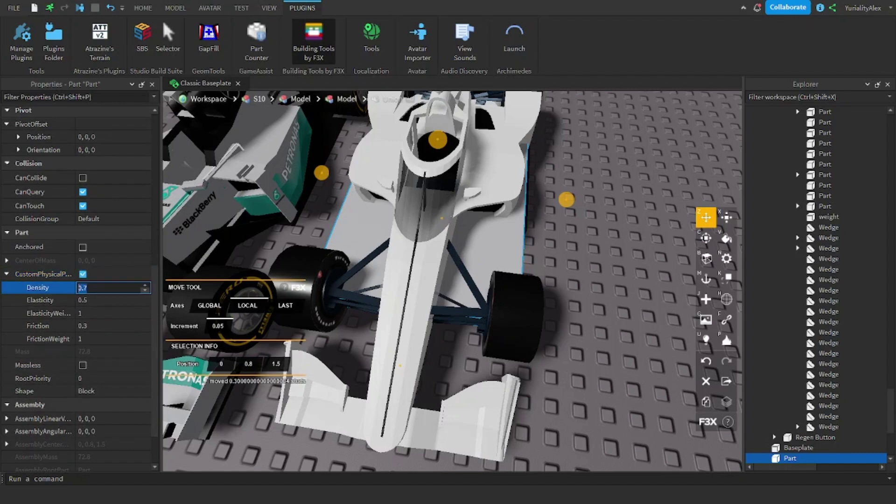
pyautogui.click(145, 284)
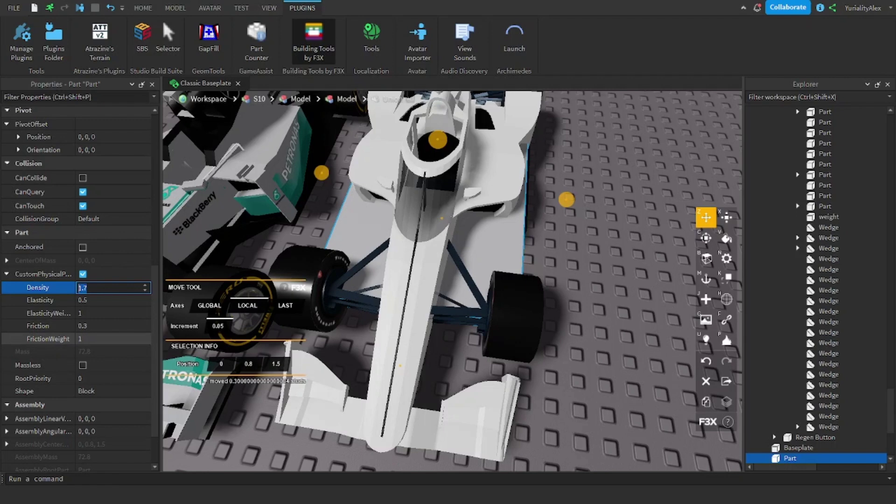
# Change the material of the part beneath the white car to SmoothPlastic.
pyautogui.scroll(8, 93, 299)
pyautogui.click(112, 169)
pyautogui.click(112, 170)
pyautogui.scroll(-3, 110, 210)
pyautogui.click(110, 236)
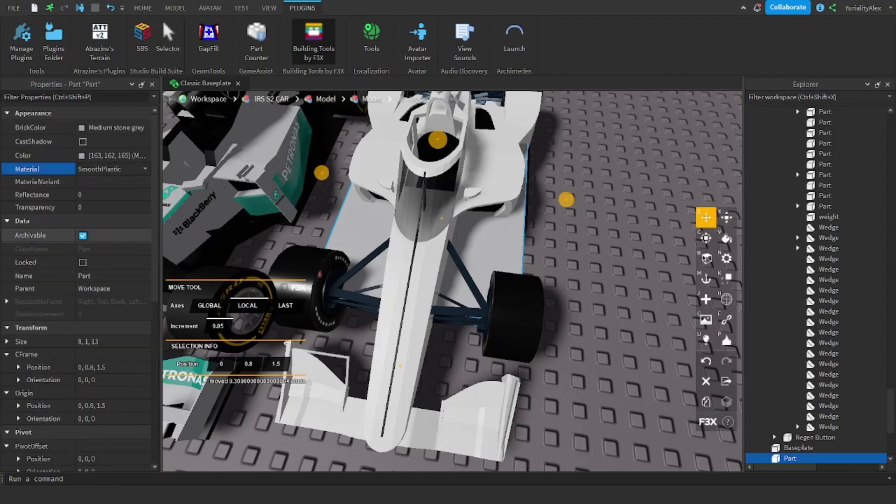
# Set the transparency of the part beneath the white car to 1.
pyautogui.scroll(-3, 110, 237)
pyautogui.scroll(3, 110, 240)
pyautogui.click(98, 207)
pyautogui.write('1')
pyautogui.press('Return')
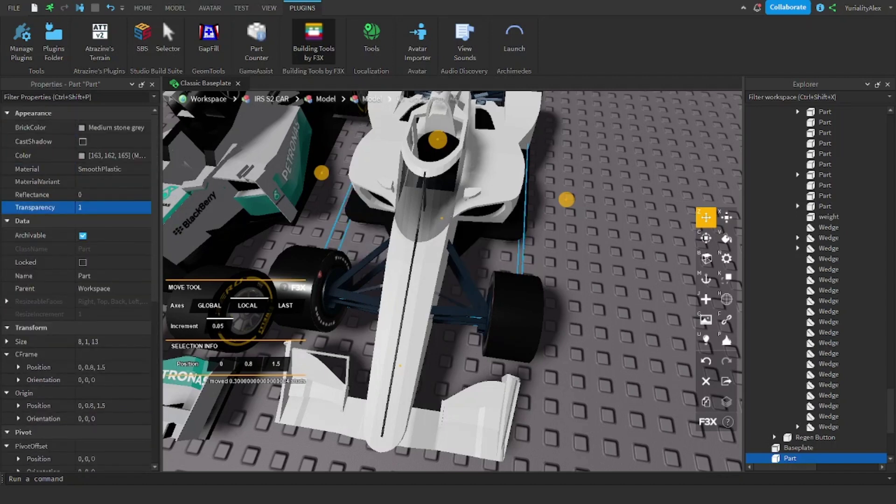
# Reselect the transparent part and set its parent to the Model that holds the VehicleSeat inside IRS S2 CAR.
pyautogui.click(589, 345)
pyautogui.moveTo(588, 346); pyautogui.dragTo(448, 290, button='right')
pyautogui.scroll(-4, 586, 345)
pyautogui.scroll(5, 546, 285)
pyautogui.click(546, 282)
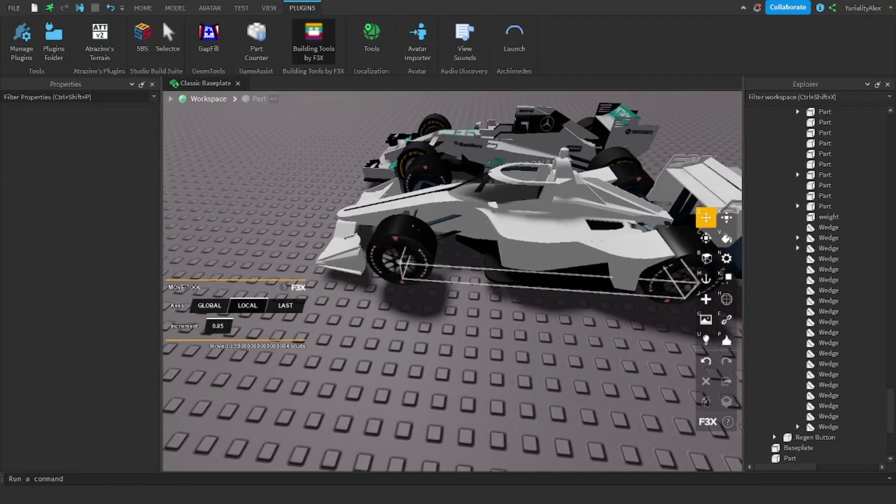
pyautogui.scroll(3, 460, 273)
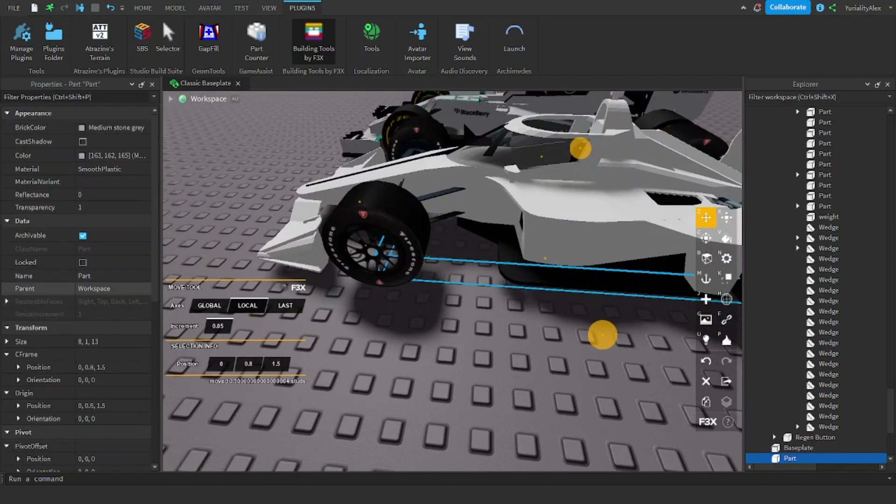
pyautogui.click(107, 288)
pyautogui.moveTo(891, 412); pyautogui.dragTo(891, 136)
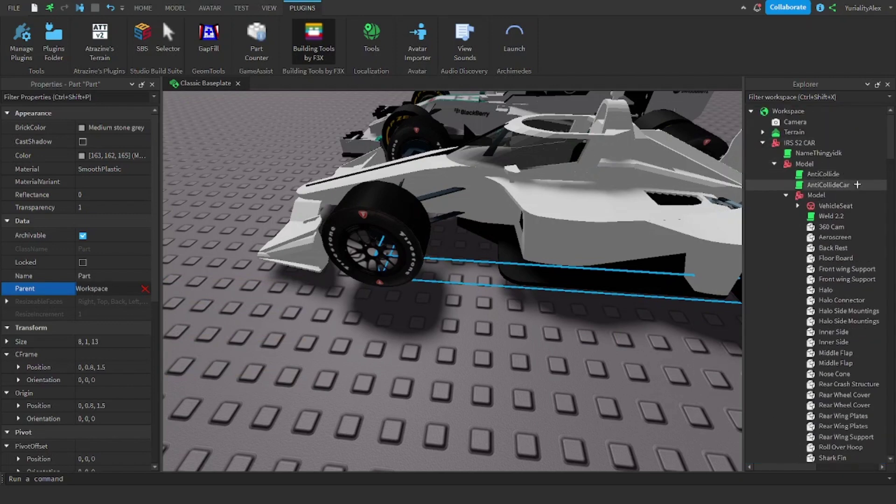
pyautogui.click(817, 195)
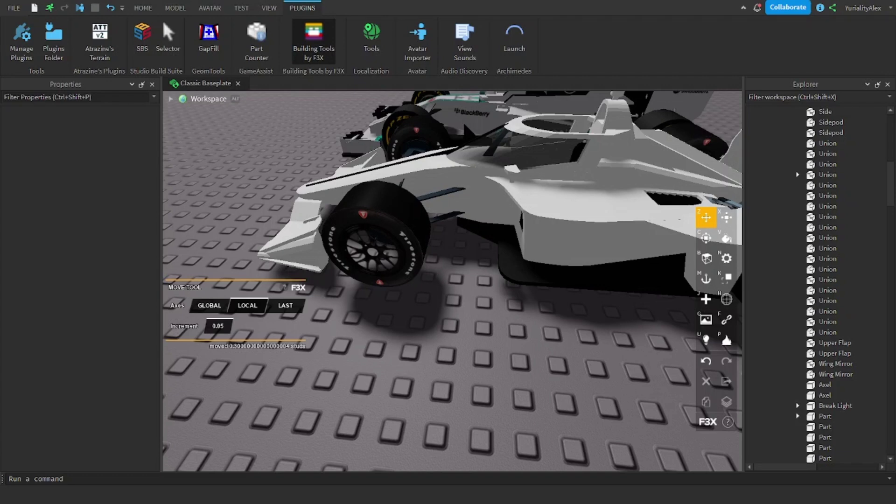
# Look over the white car, selecting its front-left tire and the vehicle seat in the cockpit.
pyautogui.scroll(-5, 452, 280)
pyautogui.moveTo(452, 281); pyautogui.dragTo(434, 243, button='right')
pyautogui.scroll(5, 453, 281)
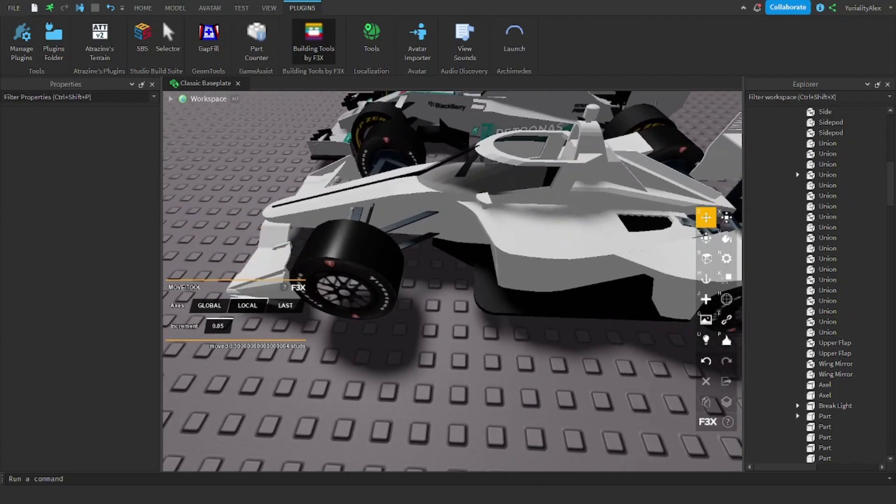
pyautogui.scroll(-3, 373, 268)
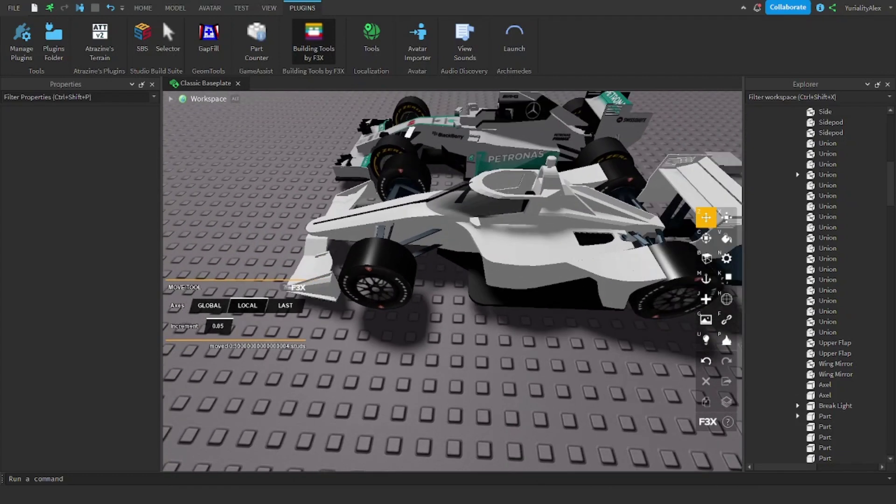
pyautogui.click(372, 270)
pyautogui.moveTo(373, 270); pyautogui.dragTo(411, 269, button='right')
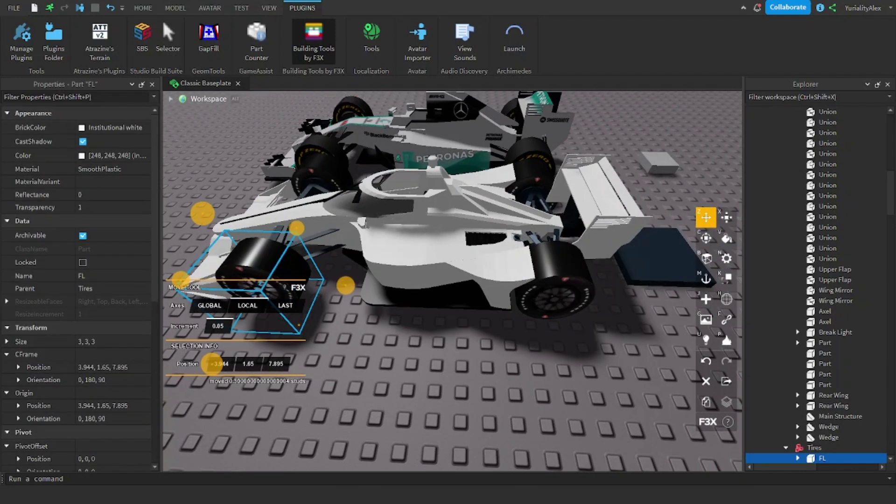
pyautogui.moveTo(453, 280); pyautogui.dragTo(411, 317, button='right')
pyautogui.scroll(5, 452, 280)
pyautogui.click(472, 300)
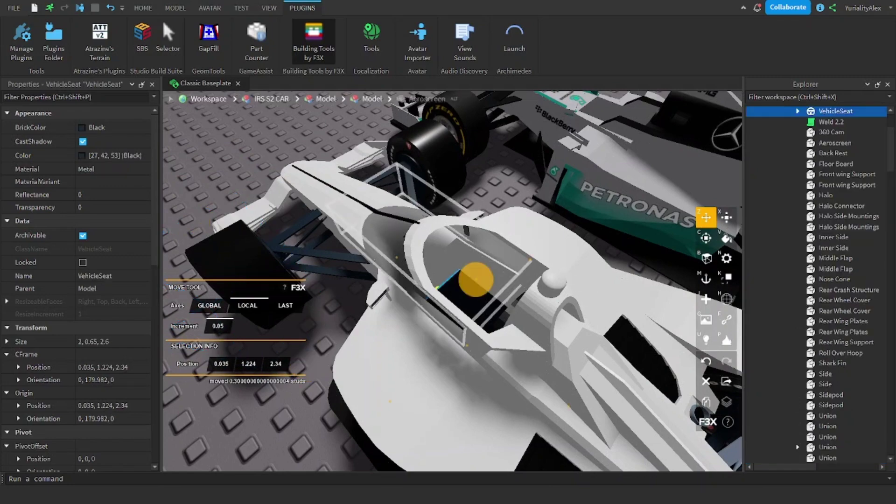
pyautogui.moveTo(476, 280); pyautogui.dragTo(579, 206, button='right')
# Check from several angles how the transparent part sits beneath the white car.
pyautogui.click(598, 173)
pyautogui.moveTo(599, 173); pyautogui.dragTo(626, 242, button='right')
pyautogui.scroll(-3, 602, 201)
pyautogui.scroll(3, 602, 201)
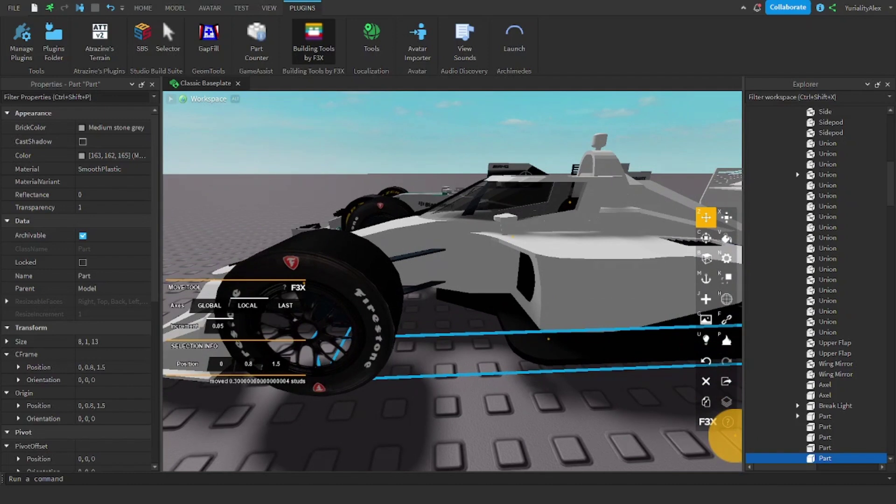
pyautogui.click(514, 401)
pyautogui.moveTo(514, 401); pyautogui.dragTo(505, 439, button='right')
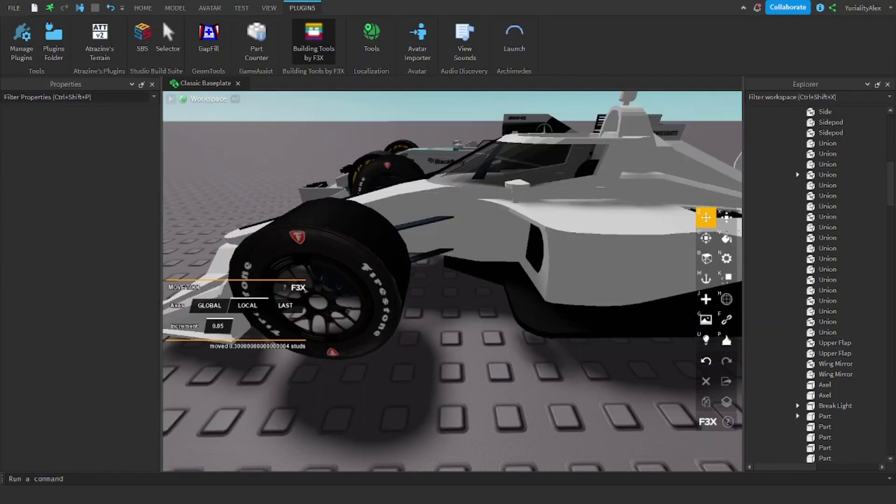
pyautogui.scroll(-5, 452, 281)
pyautogui.moveTo(452, 281); pyautogui.dragTo(435, 322, button='right')
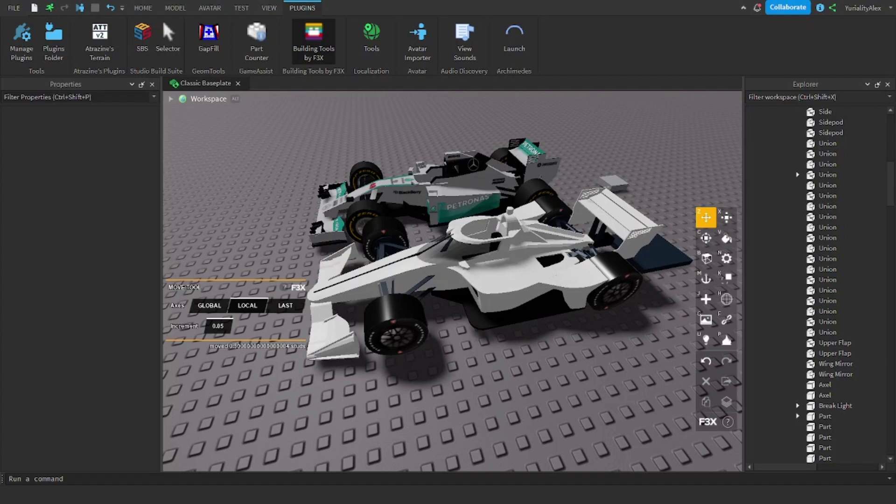
# Review the custom physical properties of the white car's front-left and rear-left tires.
pyautogui.scroll(3, 452, 282)
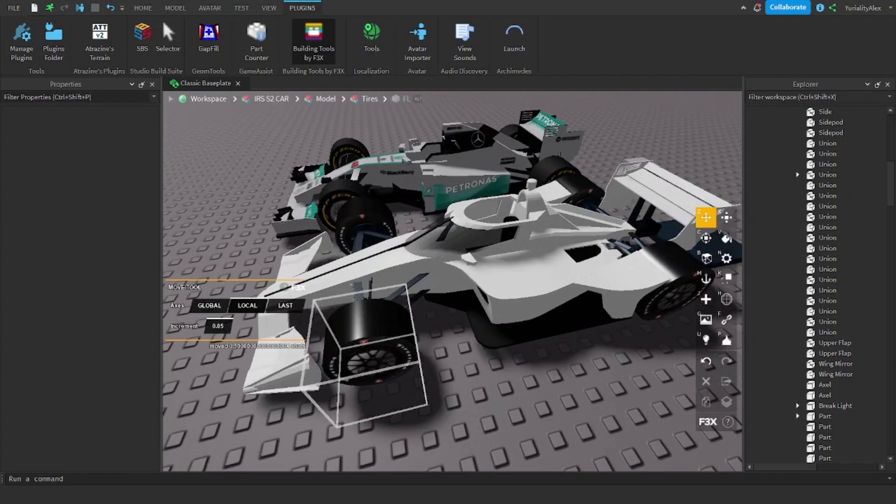
pyautogui.click(372, 345)
pyautogui.scroll(-5, 78, 313)
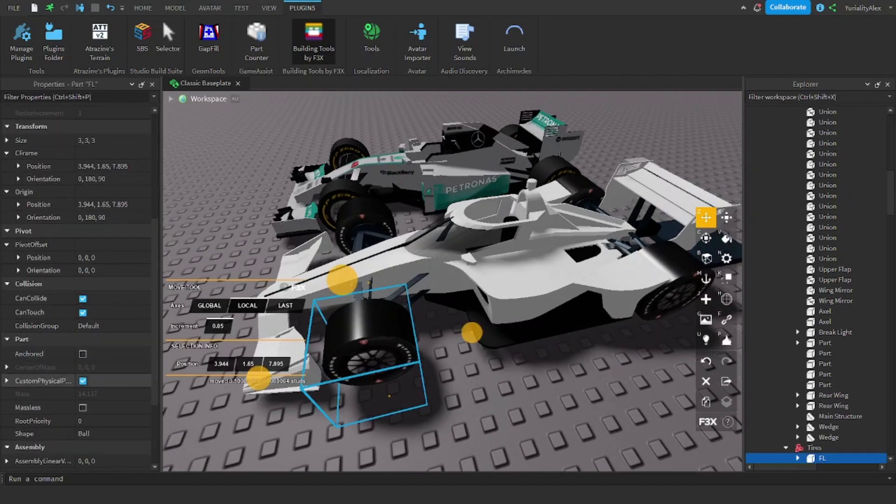
pyautogui.click(6, 381)
pyautogui.scroll(-3, 7, 338)
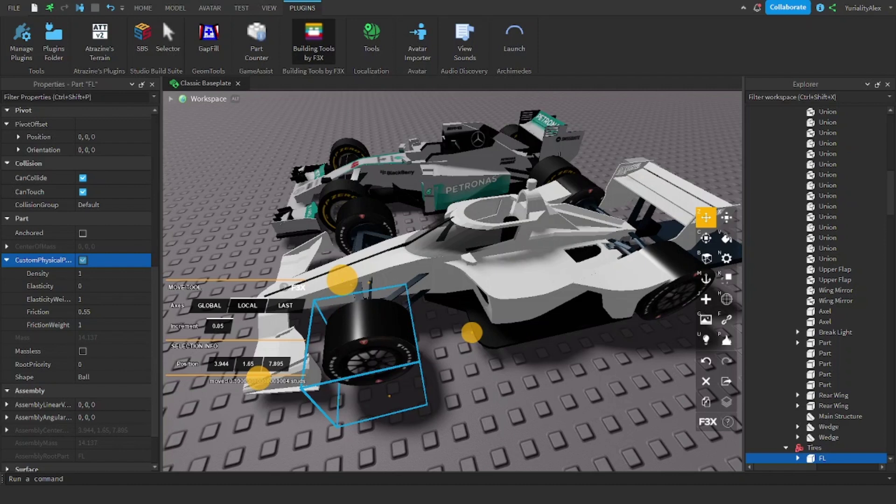
pyautogui.click(671, 277)
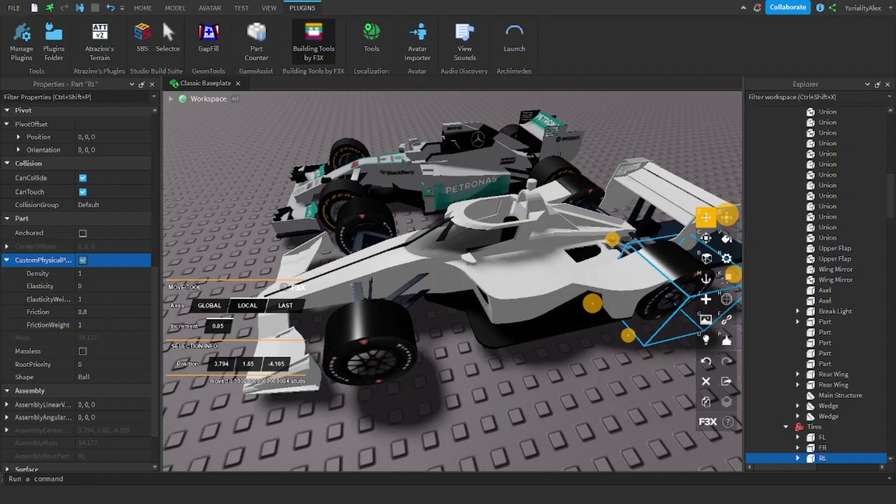
# Compare the physical properties of the transparent part beneath the white car with those of the S10's weight part.
pyautogui.click(471, 368)
pyautogui.click(471, 346)
pyautogui.scroll(-7, 38, 269)
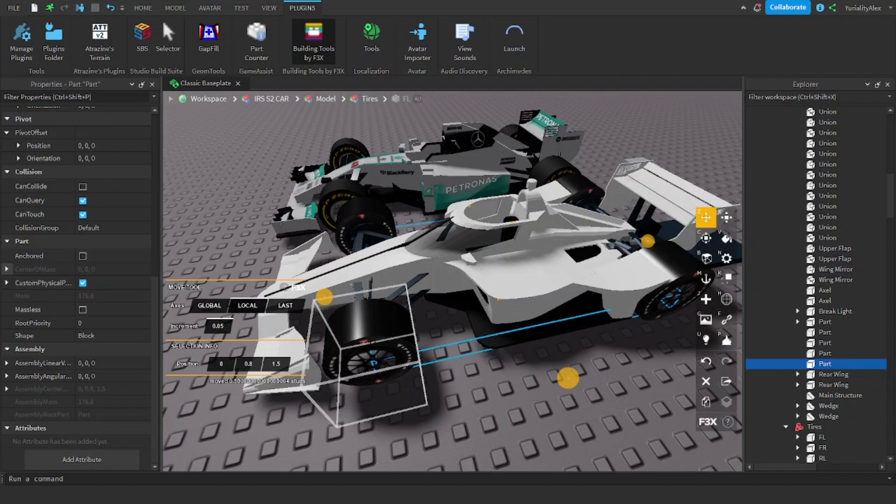
pyautogui.click(6, 283)
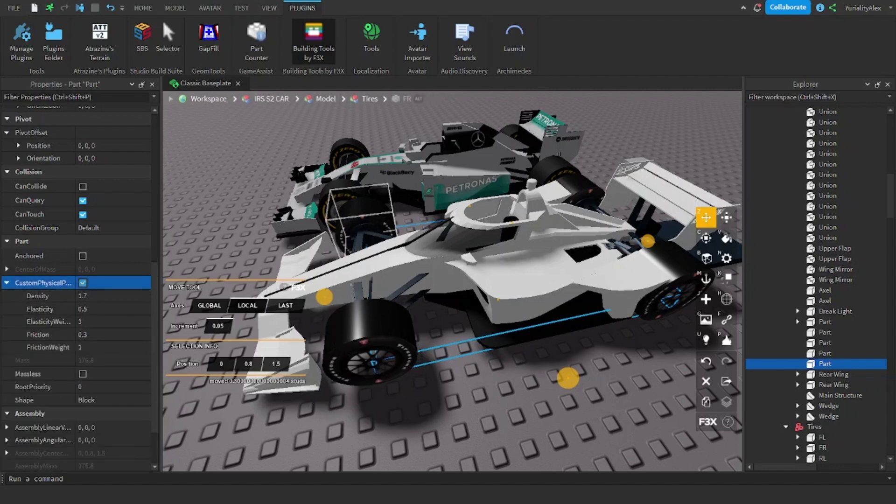
pyautogui.click(407, 122)
pyautogui.click(405, 206)
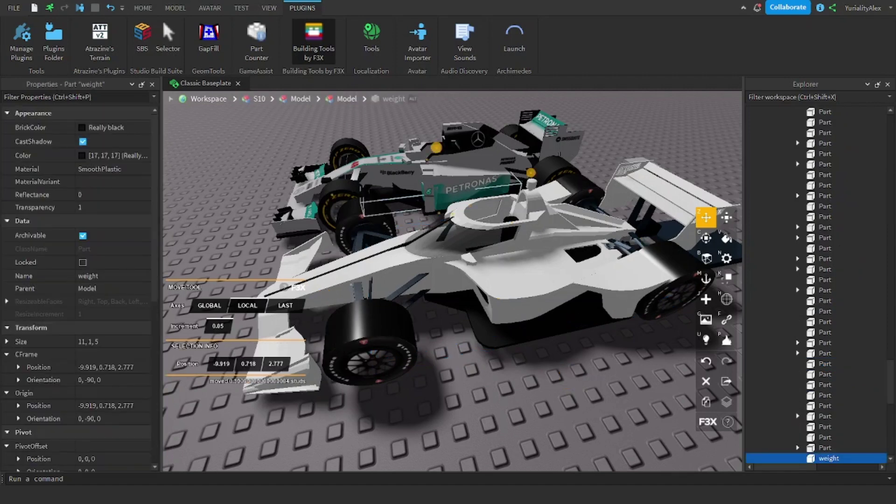
pyautogui.scroll(-4, 112, 340)
pyautogui.scroll(-4, 77, 280)
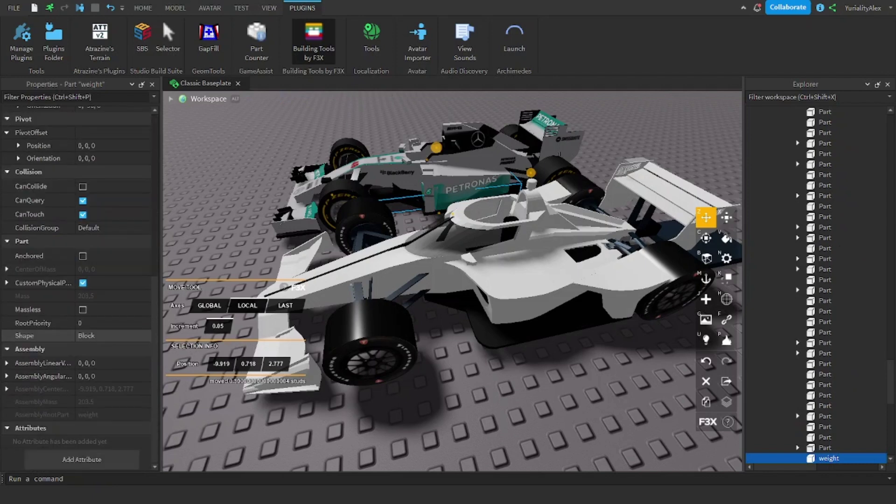
# Set the density of the transparent part beneath the white car to 2.
pyautogui.click(451, 351)
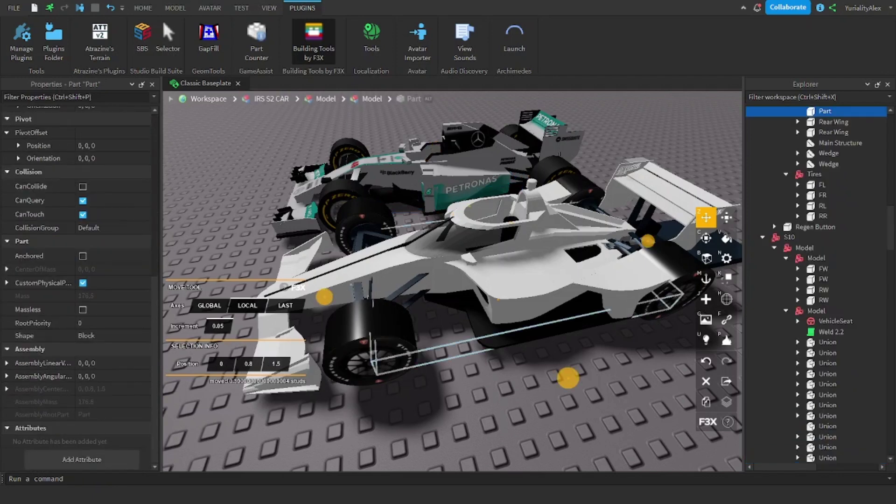
pyautogui.click(7, 283)
pyautogui.click(102, 296)
pyautogui.write('2')
pyautogui.press('Return')
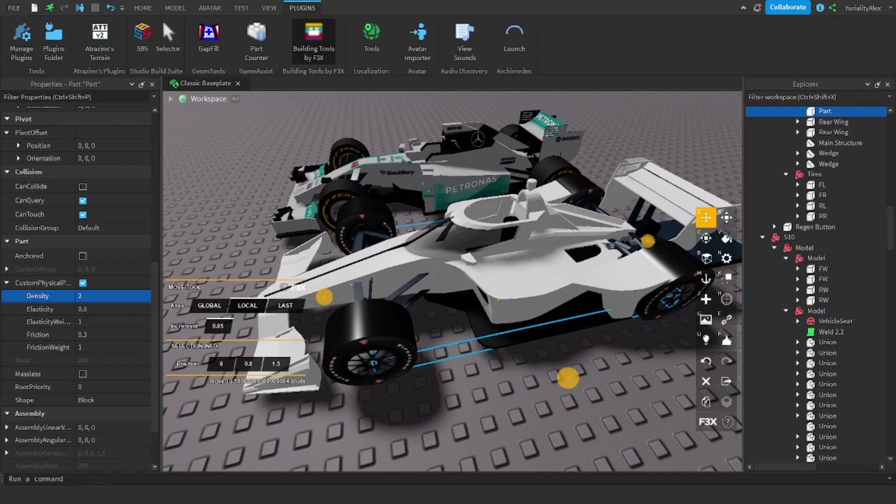
# Move the transparent part beneath the white car by 0.55 studs with the F3X Move tool.
pyautogui.click(396, 201)
pyautogui.moveTo(396, 202); pyautogui.dragTo(396, 154, button='right')
pyautogui.press('w')
pyautogui.moveTo(532, 289); pyautogui.dragTo(486, 387, button='right')
pyautogui.press('w')
pyautogui.press('a')
pyautogui.press('s')
pyautogui.press('w')
pyautogui.click(486, 388)
pyautogui.press('s')
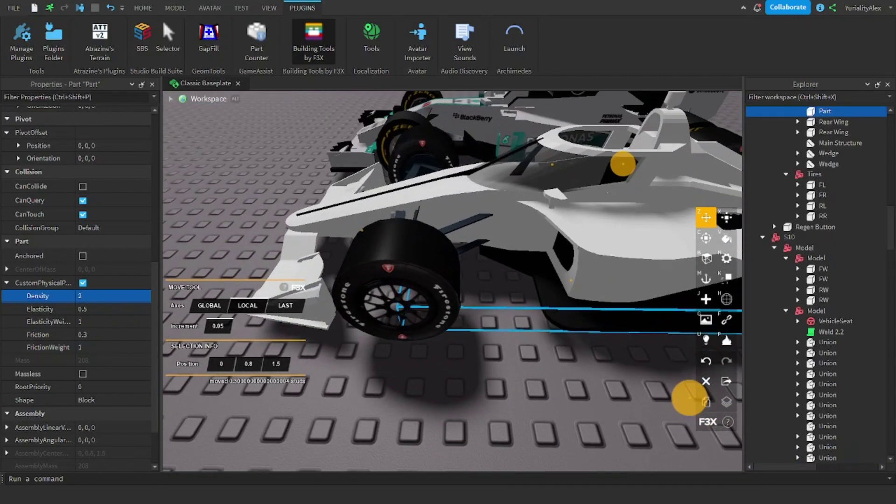
pyautogui.moveTo(689, 398); pyautogui.dragTo(239, 397, button='right')
pyautogui.moveTo(563, 234); pyautogui.dragTo(551, 234)
pyautogui.press('a')
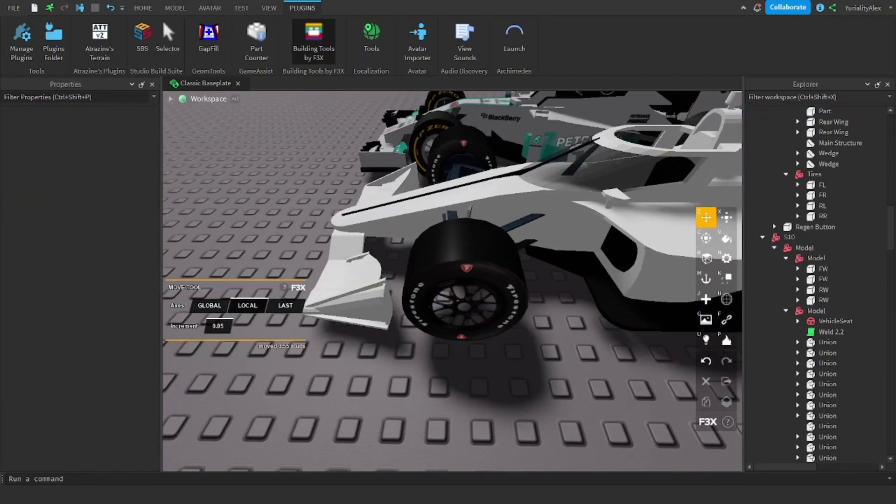
# Select the white car's vehicle seat and examine its properties.
pyautogui.scroll(-5, 452, 281)
pyautogui.moveTo(452, 281); pyautogui.dragTo(449, 252, button='right')
pyautogui.click(532, 304)
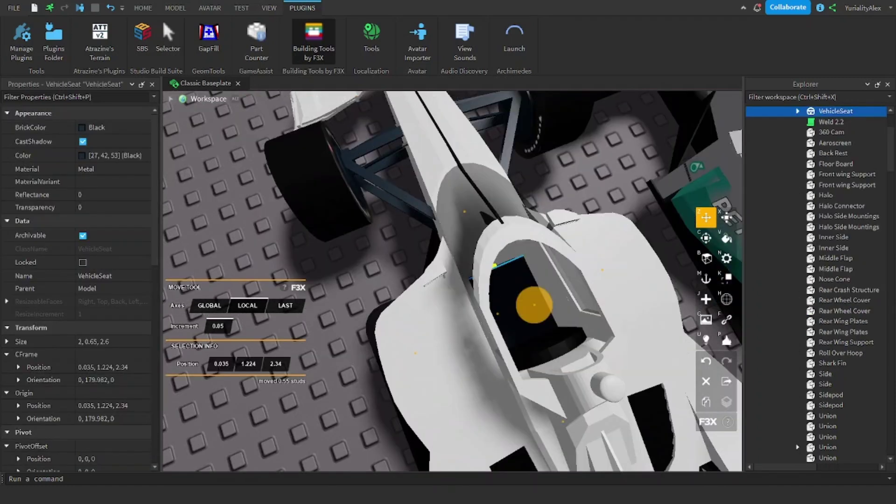
pyautogui.scroll(-10, 80, 281)
pyautogui.scroll(-2, 80, 280)
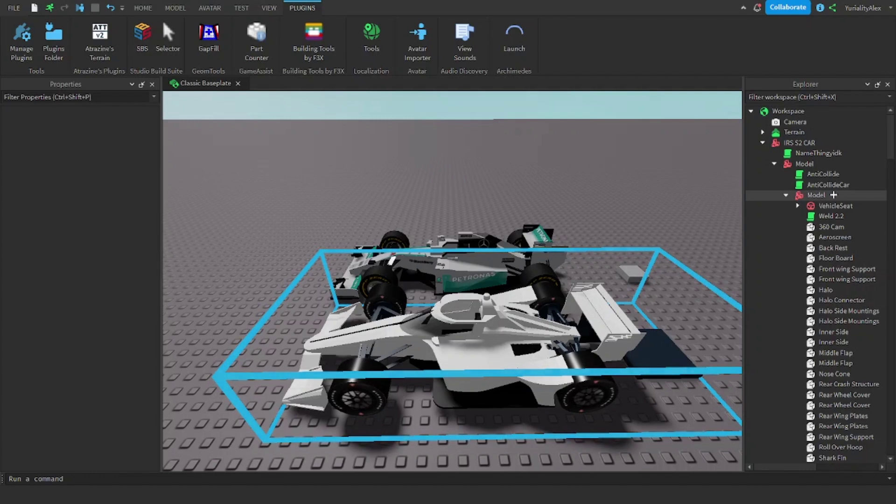
# Select all children of the inner Model in IRS S2 CAR and turn off their CustomPhysicalProperties.
pyautogui.click(817, 196)
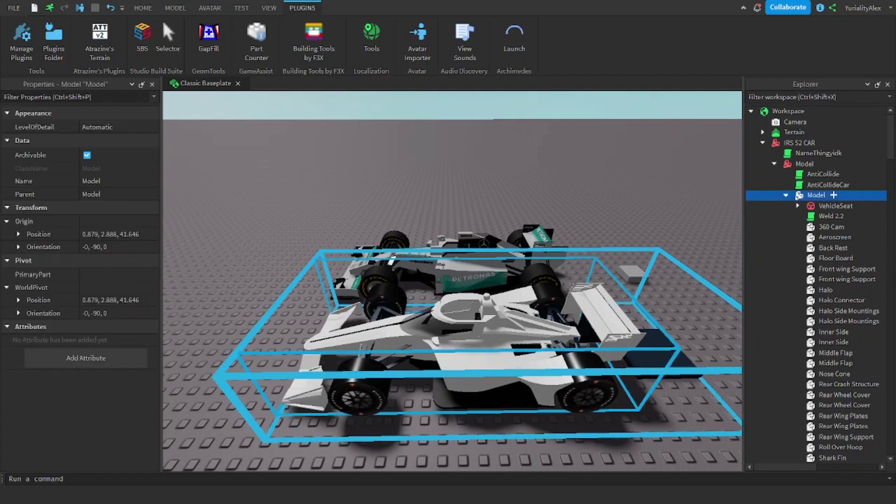
pyautogui.rightClick(817, 195)
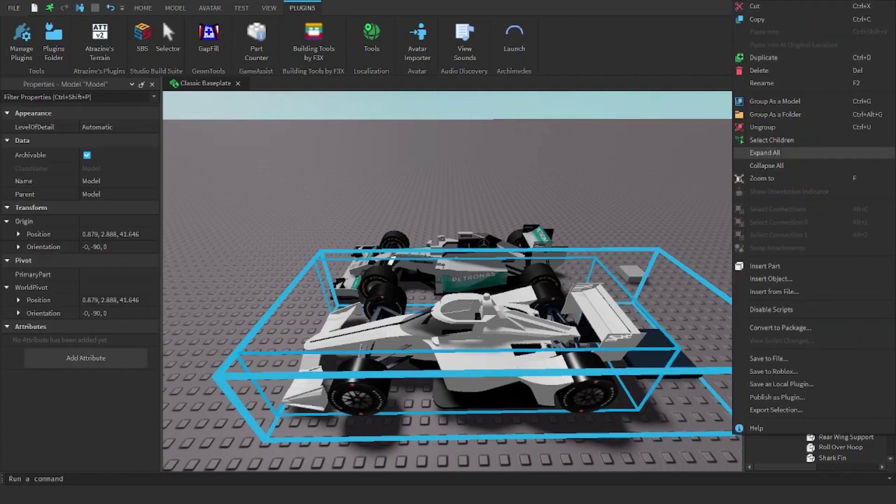
pyautogui.click(772, 140)
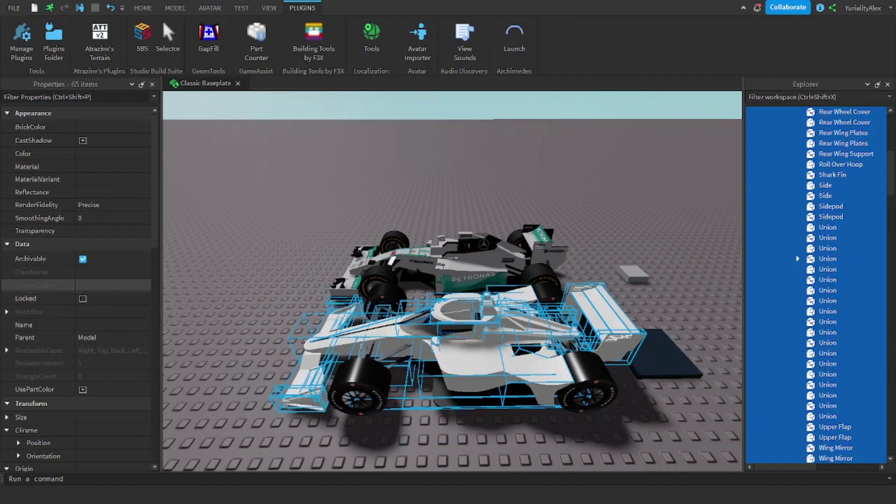
pyautogui.scroll(-15, 77, 281)
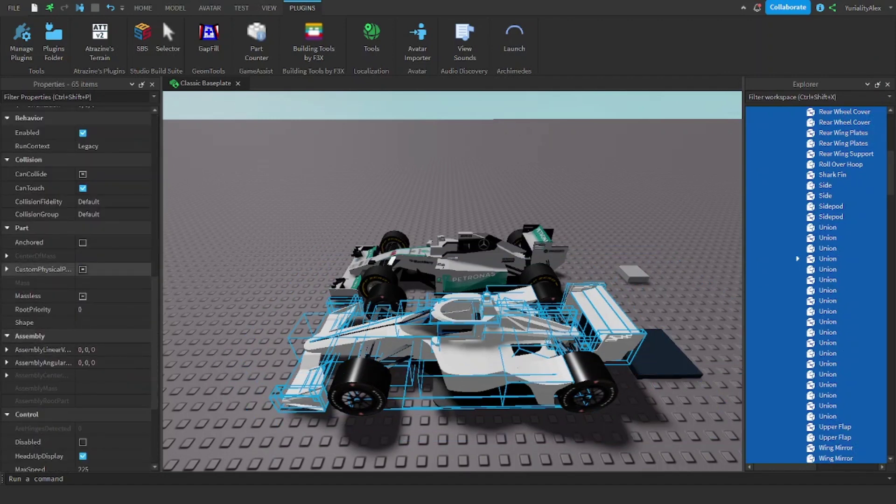
pyautogui.click(83, 270)
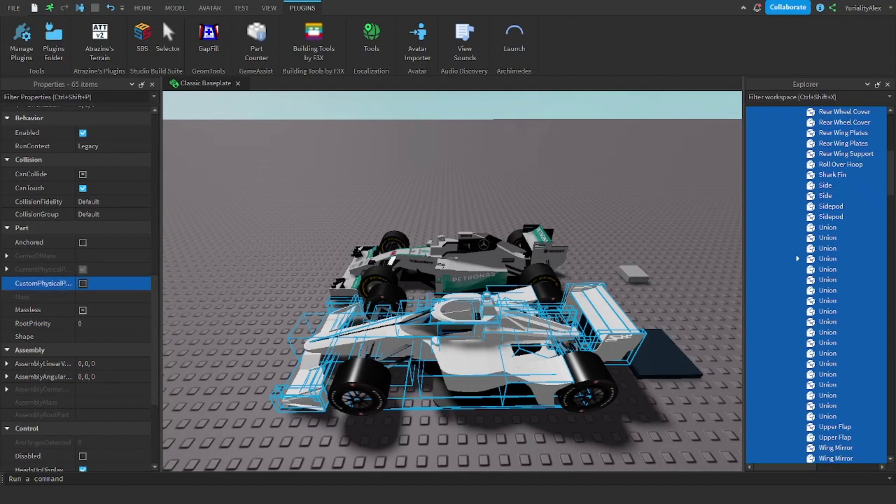
# Give the selected white car body parts custom physical properties with density 0.01 and make them all massless.
pyautogui.click(7, 270)
pyautogui.click(112, 283)
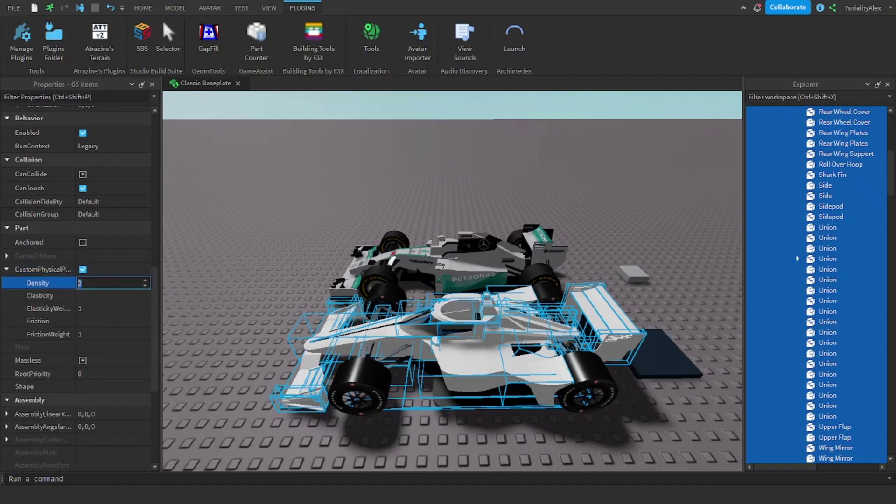
pyautogui.write('0.01')
pyautogui.press('Return')
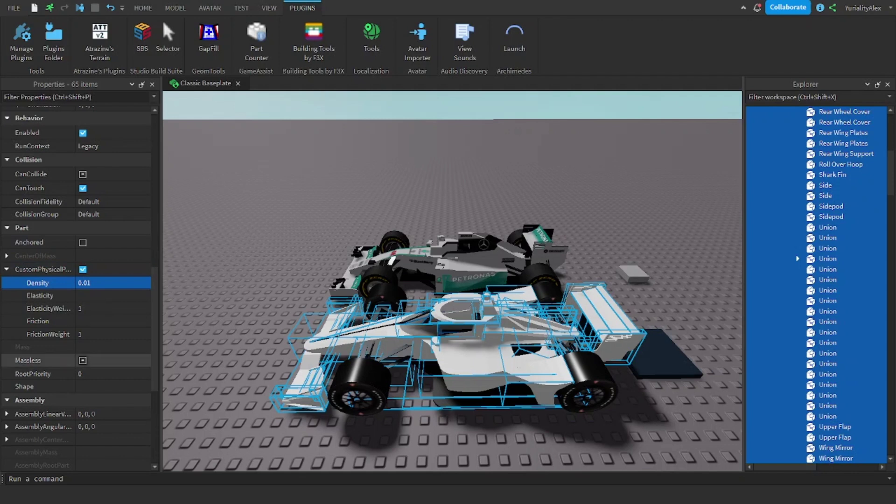
pyautogui.click(28, 360)
pyautogui.click(83, 361)
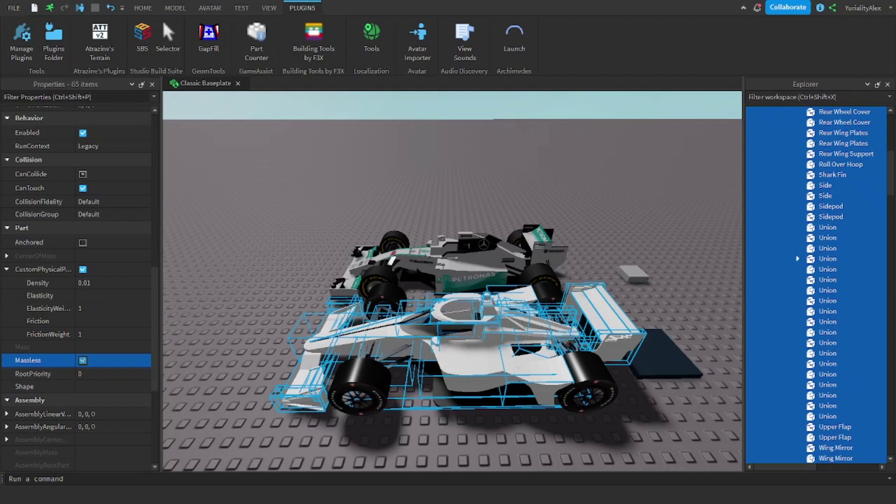
pyautogui.press('Escape')
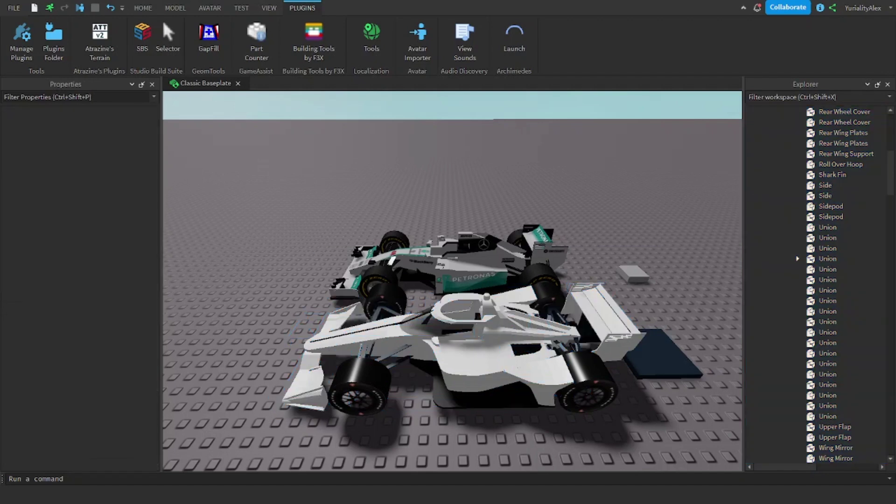
# Select the FL, FR, RL and RR tires of IRS S2 CAR and examine their custom physical properties.
pyautogui.scroll(10, 822, 196)
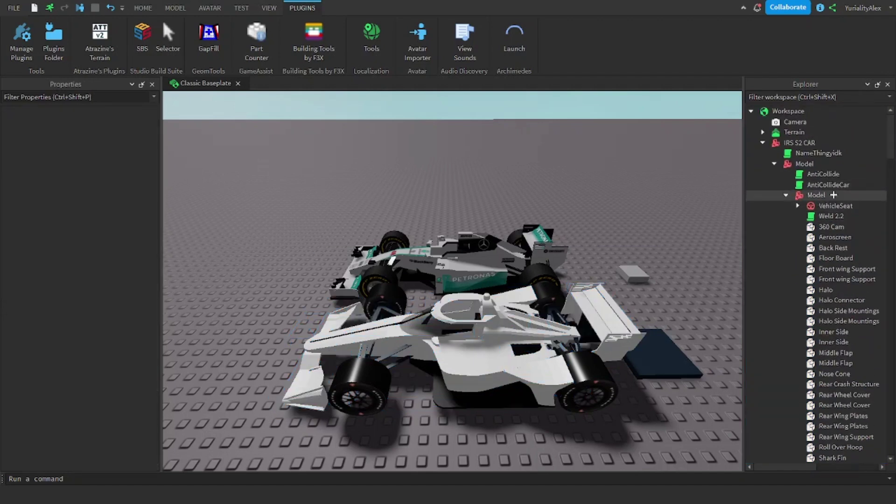
pyautogui.click(786, 195)
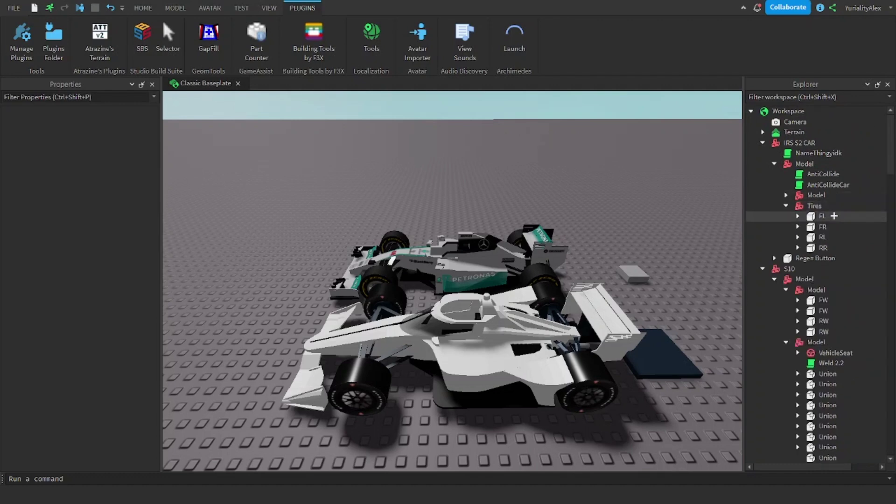
pyautogui.click(823, 216)
pyautogui.keyDown('shift'); pyautogui.click(824, 248); pyautogui.keyUp('shift')
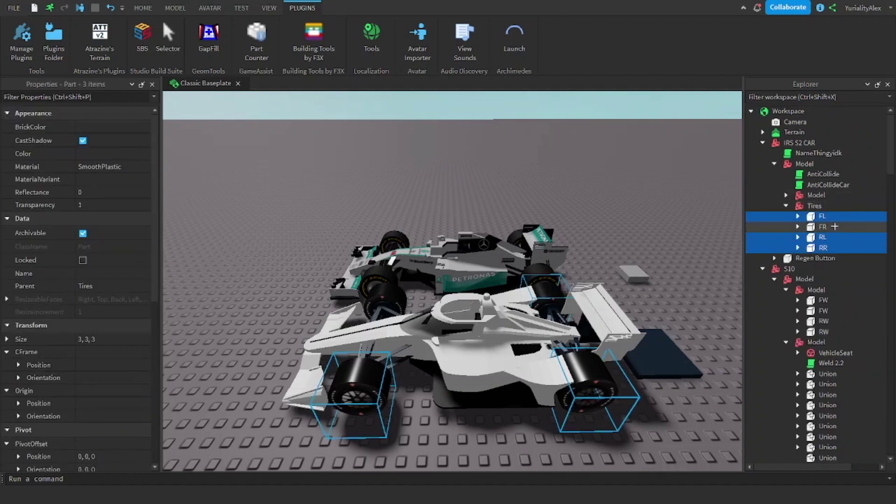
pyautogui.scroll(-8, 42, 297)
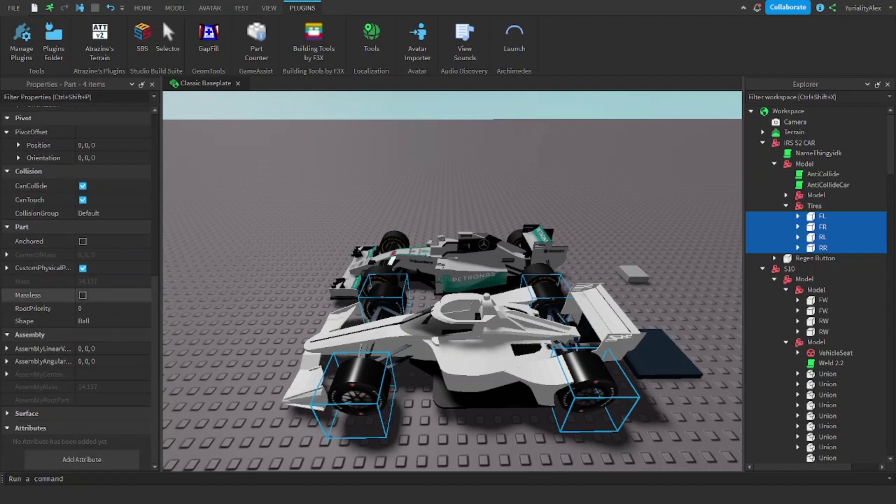
pyautogui.click(6, 268)
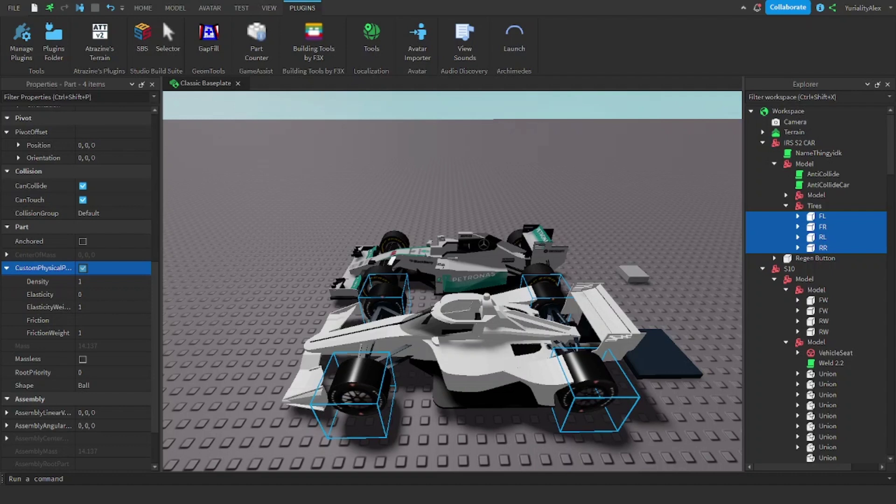
pyautogui.press('Escape')
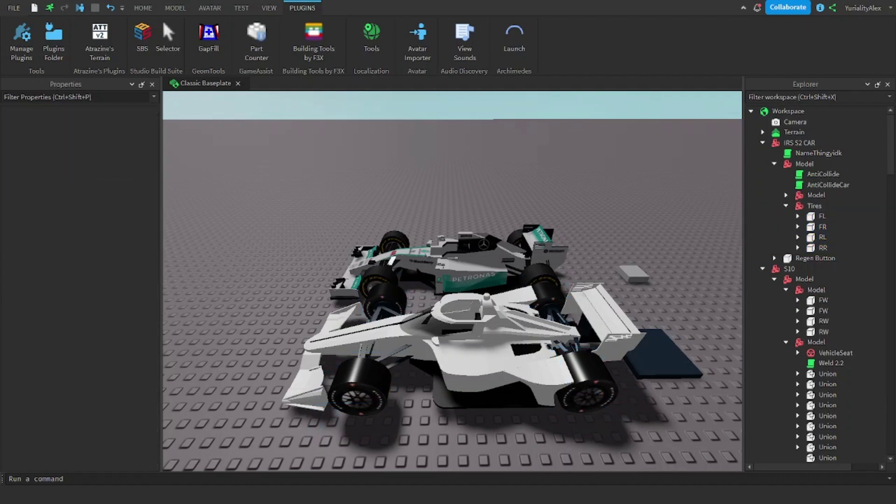
# Select the IRS S2 CAR and S10 models, and open the Barber International Raceway place.
pyautogui.moveTo(286, 171); pyautogui.dragTo(486, 330)
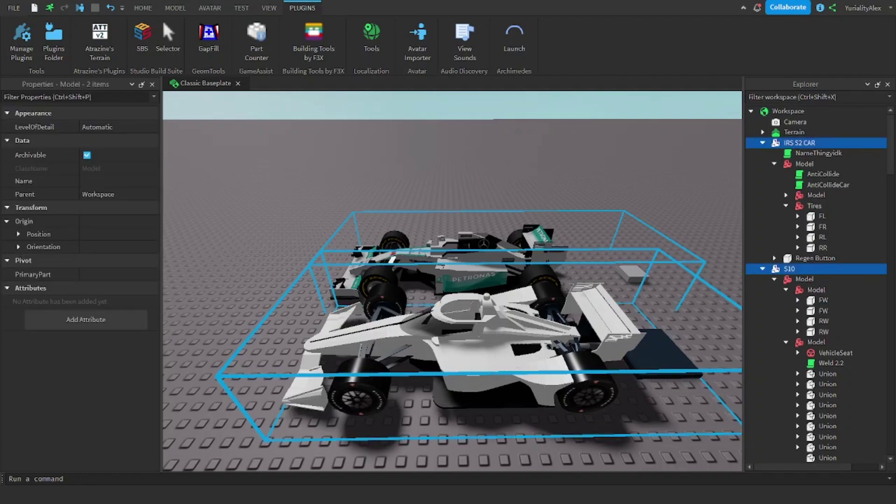
pyautogui.press('F11')
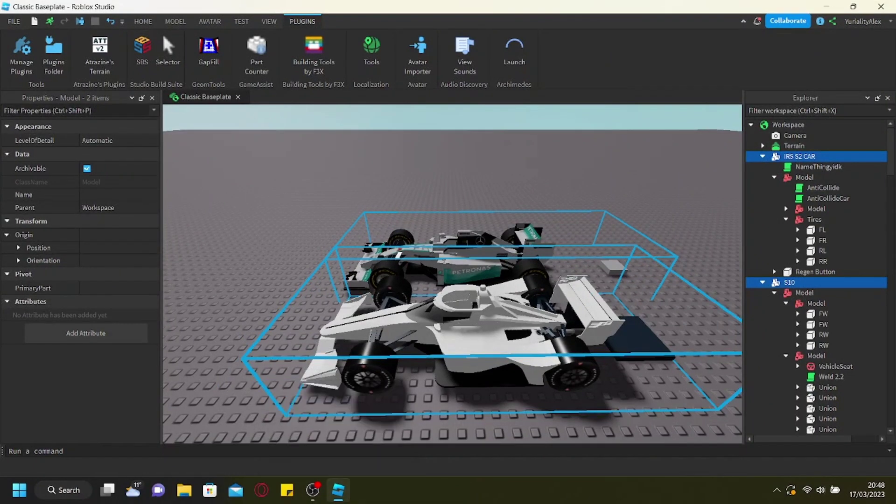
pyautogui.hotkey('alt', 'f')
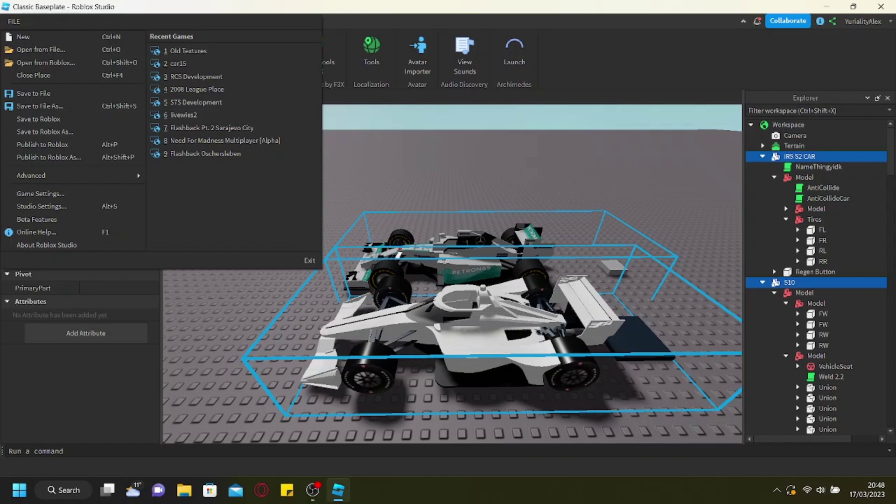
pyautogui.click(41, 50)
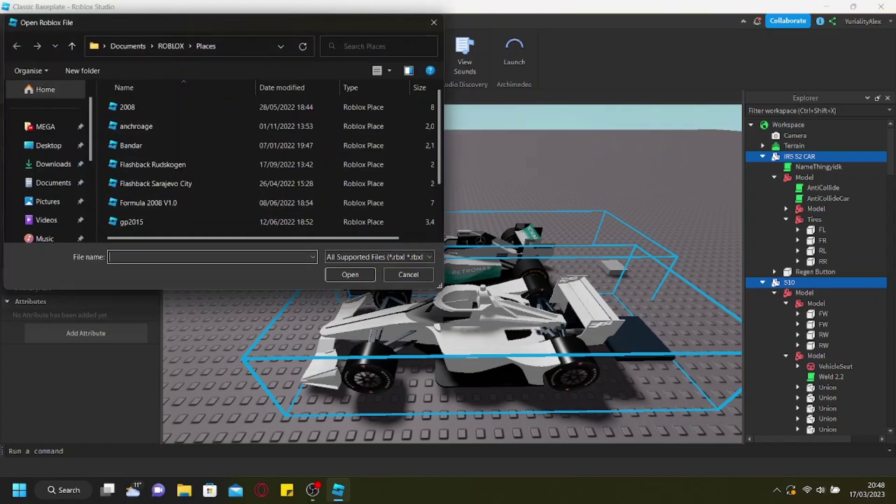
pyautogui.press('Escape')
pyautogui.hotkey('alt', 'f')
pyautogui.press('Down')
pyautogui.press('Down')
pyautogui.press('Return')
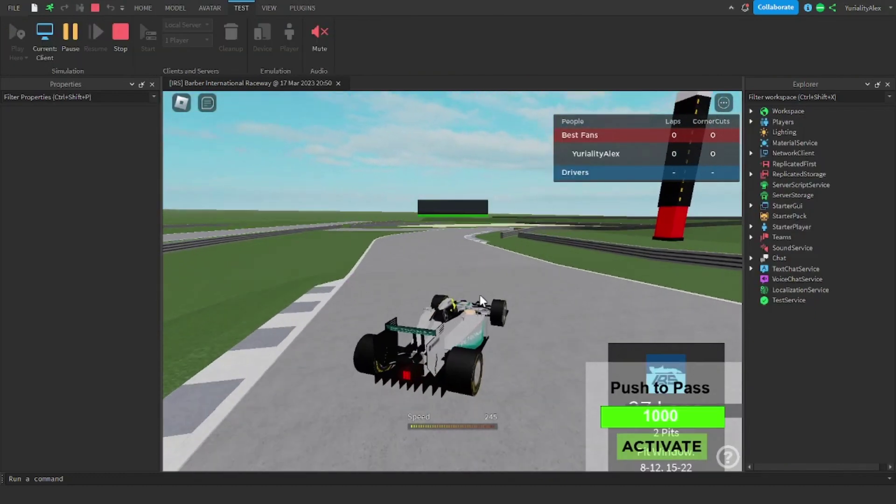
# Test-drive the Petronas-liveried S10 around Barber International Raceway, accelerating on the straights and braking and steering through the corners.
pyautogui.press('s')
pyautogui.press('d')
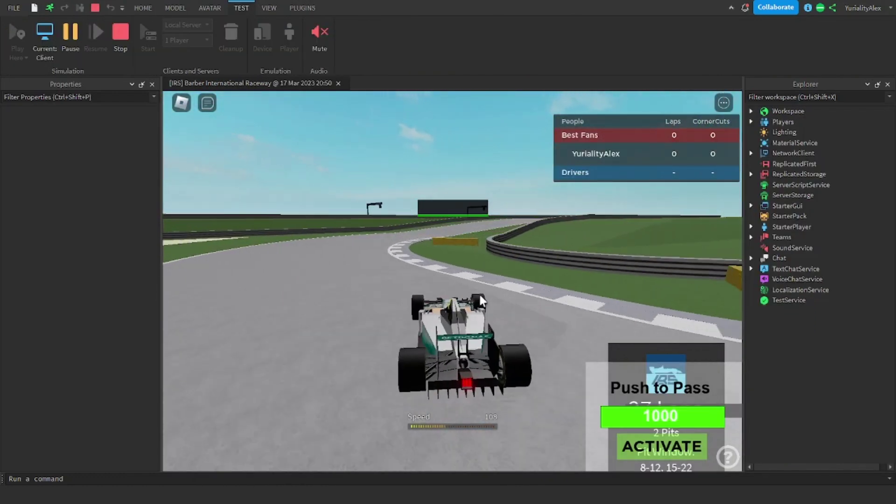
pyautogui.press('w')
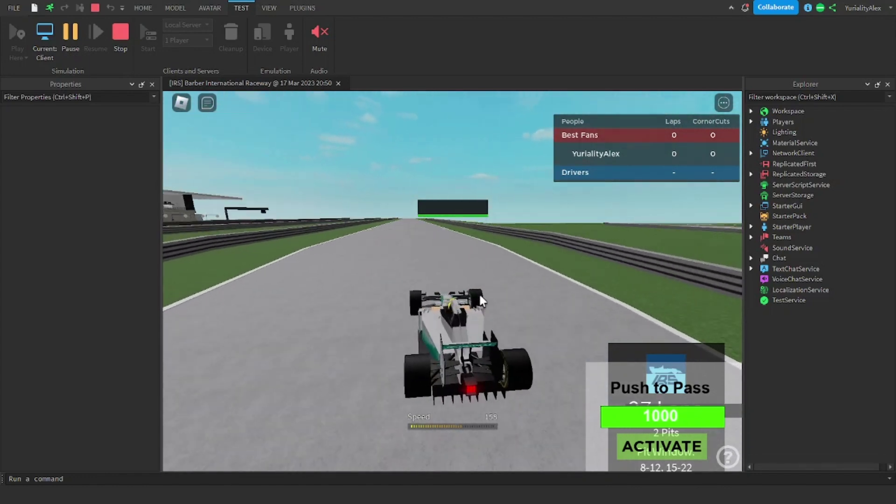
pyautogui.press('w')
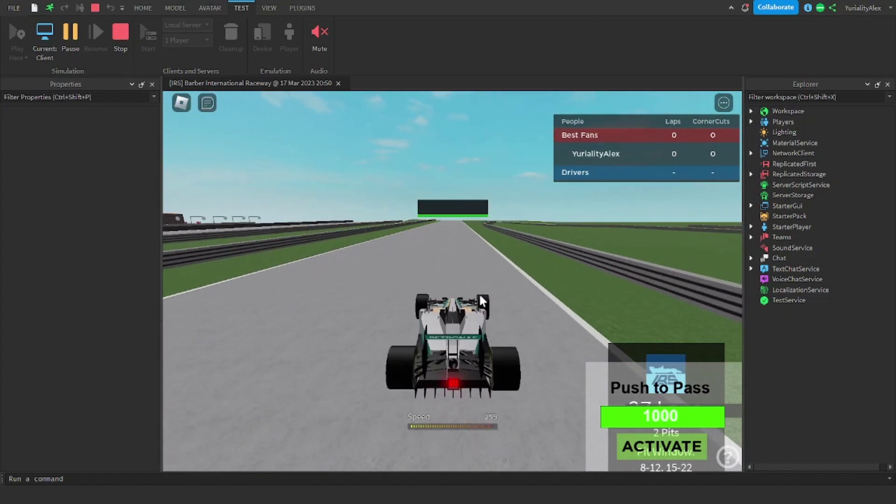
pyautogui.press('w')
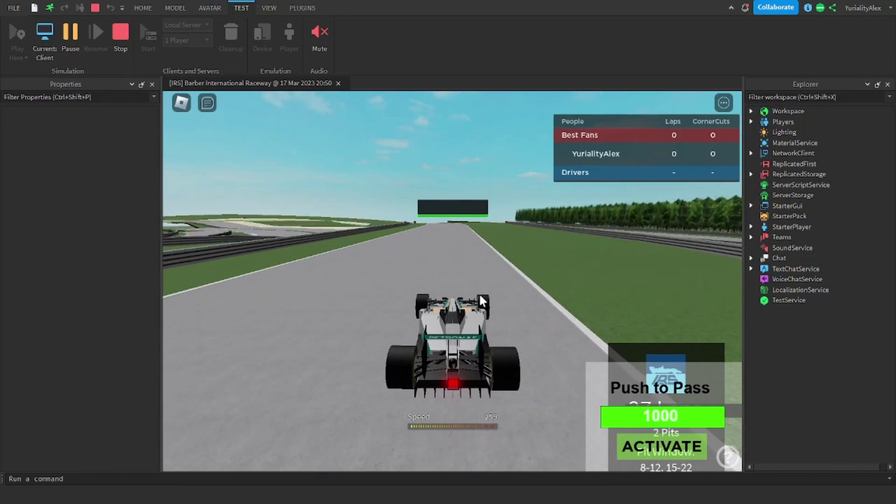
pyautogui.press('w')
pyautogui.press('a')
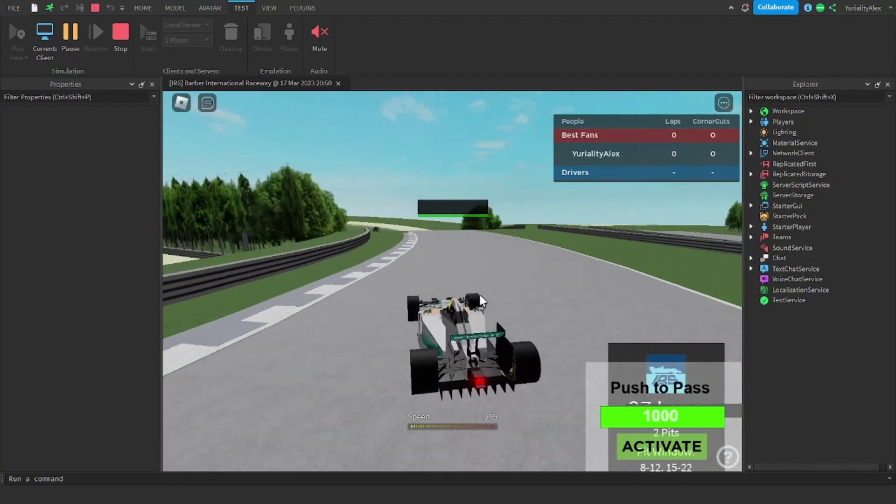
pyautogui.press('s')
pyautogui.press('a')
pyautogui.press('w')
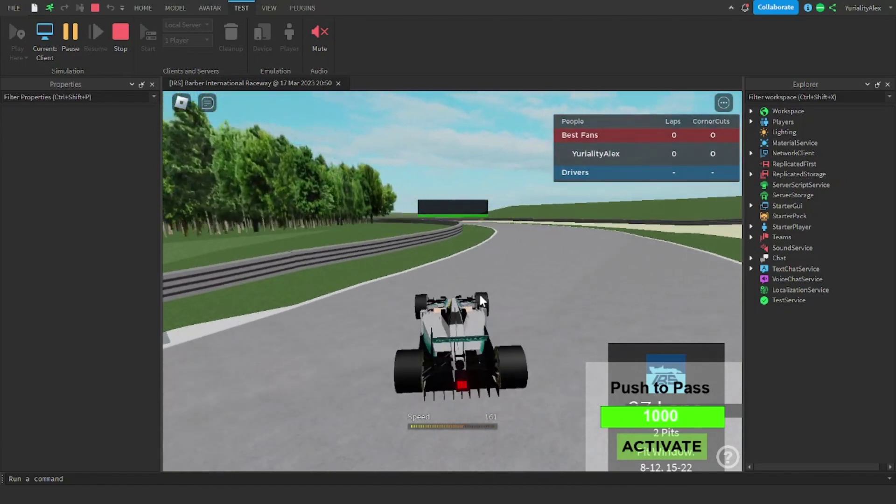
pyautogui.press('w')
pyautogui.press('d')
pyautogui.press('w')
pyautogui.press('d')
pyautogui.press('a')
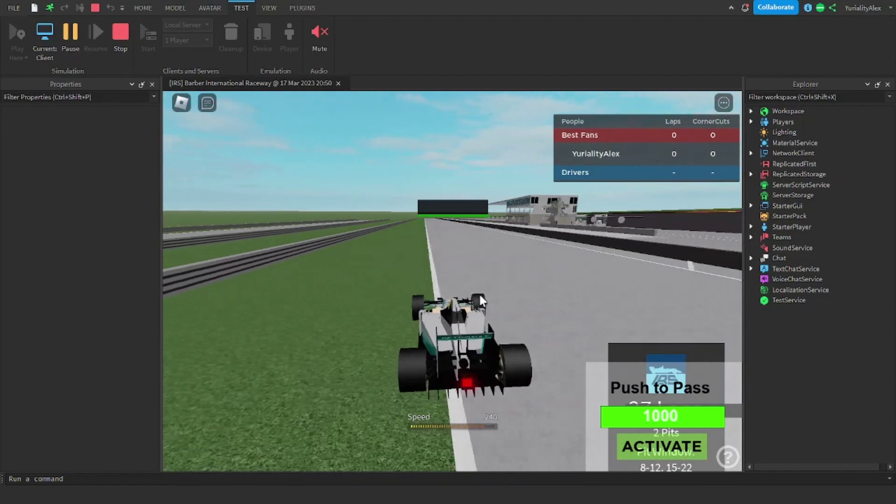
pyautogui.press('w')
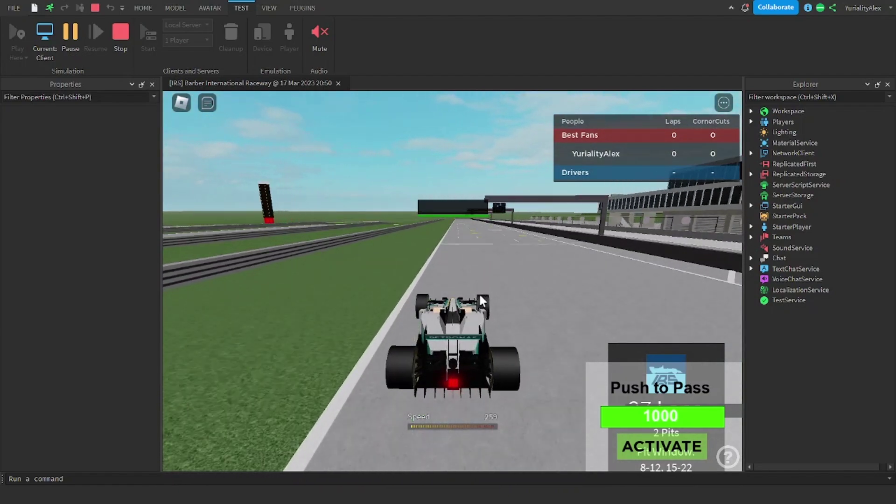
pyautogui.press('w')
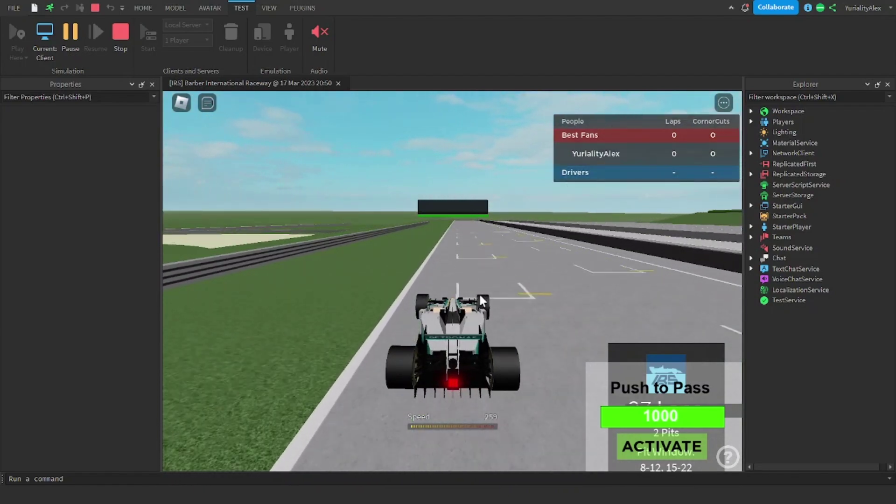
pyautogui.press('w')
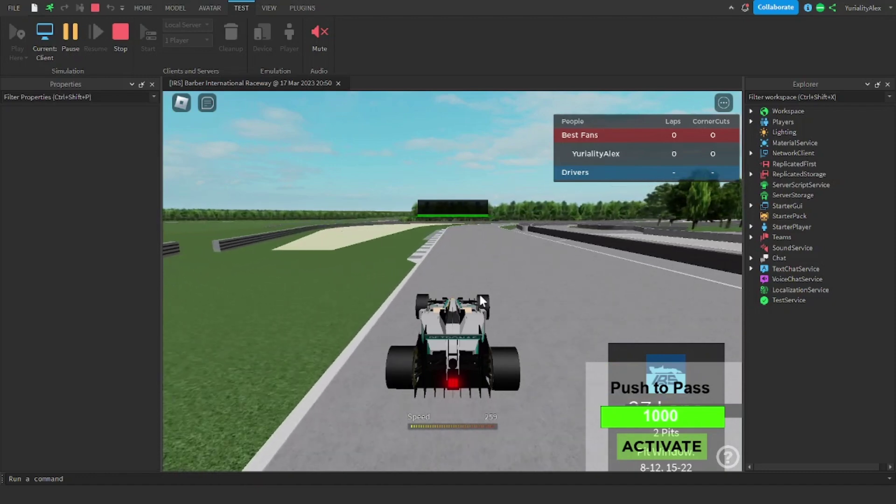
pyautogui.press('a')
pyautogui.press('s')
pyautogui.press('d')
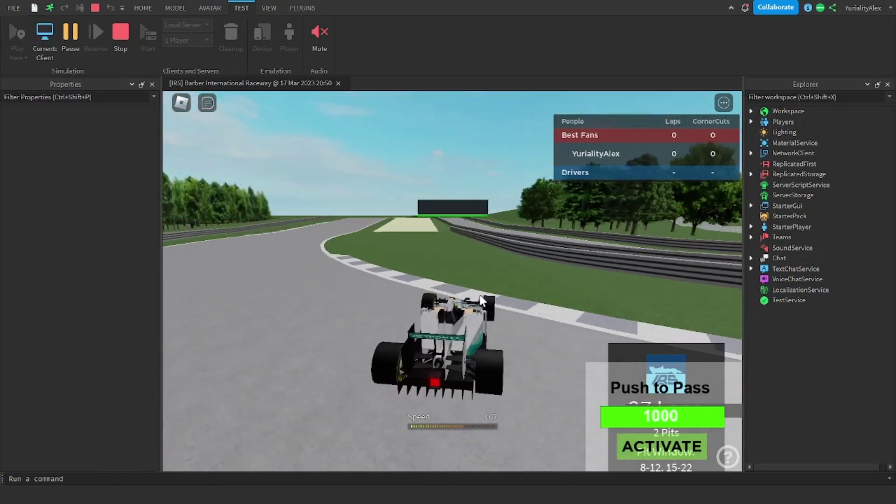
pyautogui.press('a')
pyautogui.press('w')
pyautogui.press('a')
pyautogui.press('d')
pyautogui.press('a')
pyautogui.press('s')
pyautogui.press('a')
pyautogui.press('d')
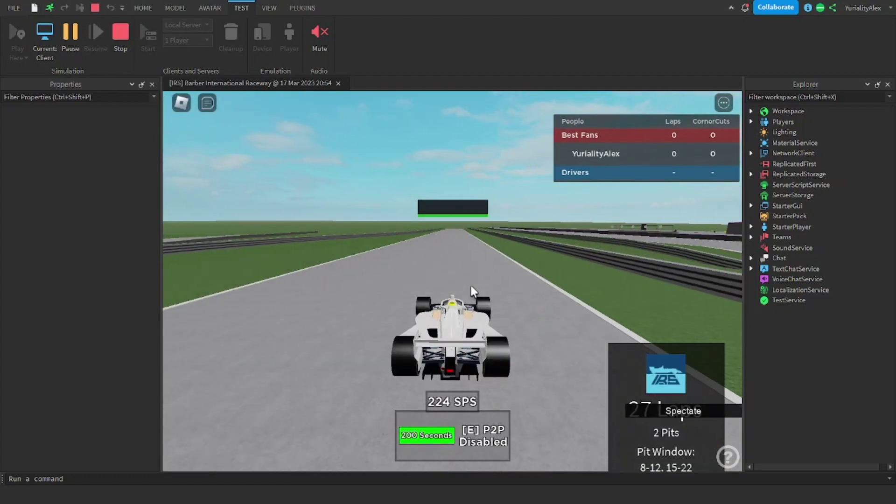
# Test-drive the white IRS S2 car for a lap of Barber International Raceway, accelerating on the straights and braking and steering through the corners.
pyautogui.press('d')
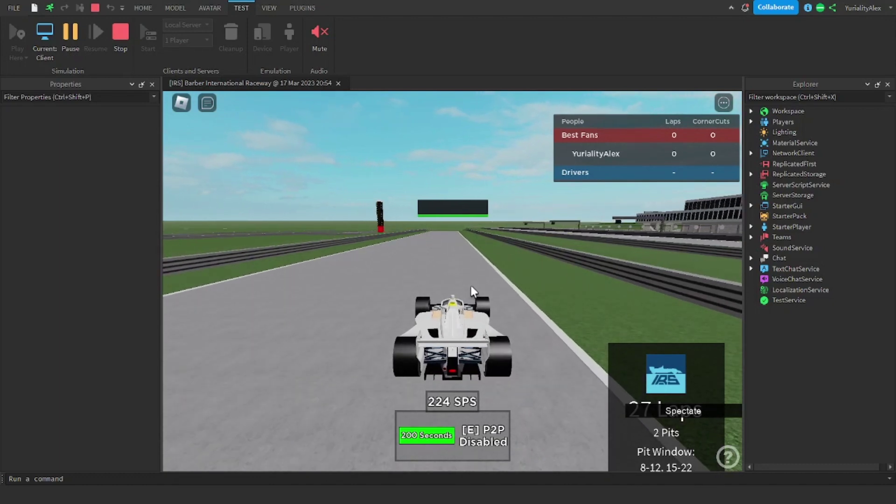
pyautogui.press('w')
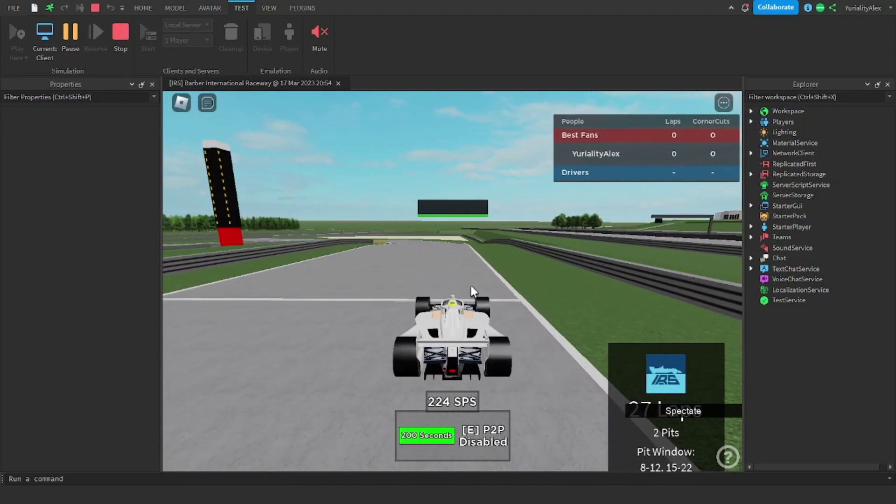
pyautogui.press('a')
pyautogui.press('s')
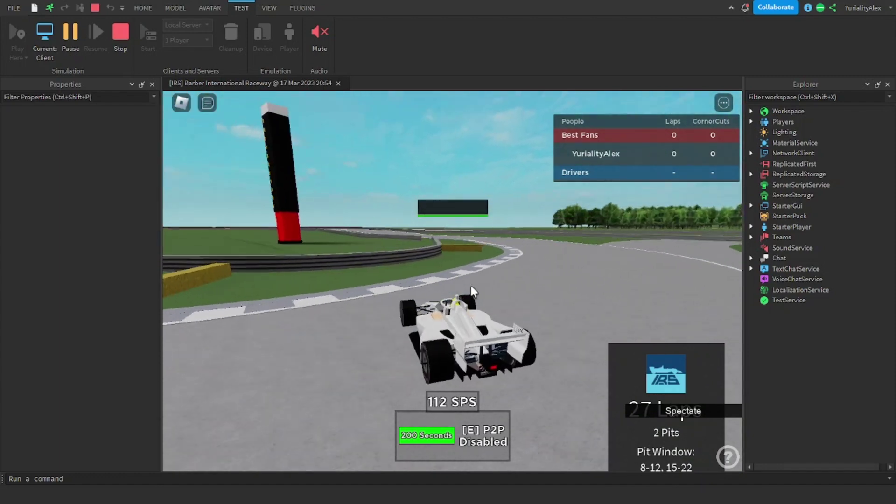
pyautogui.press('w')
pyautogui.press('a')
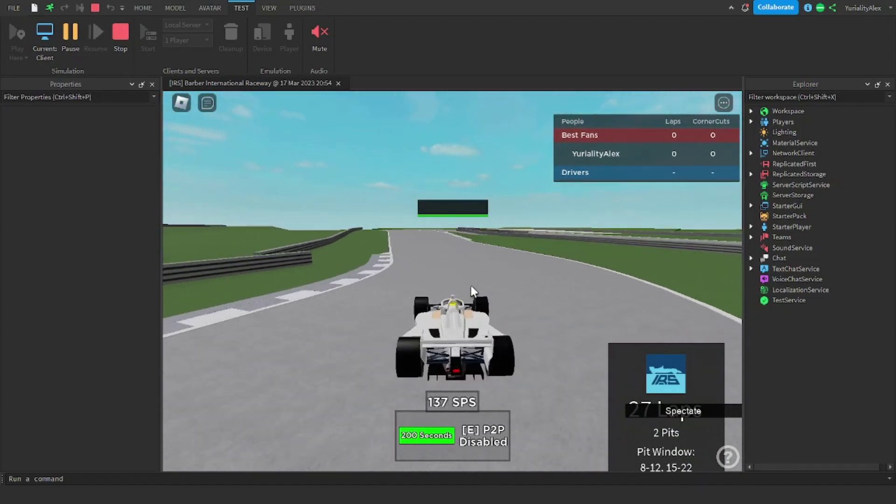
pyautogui.press('w')
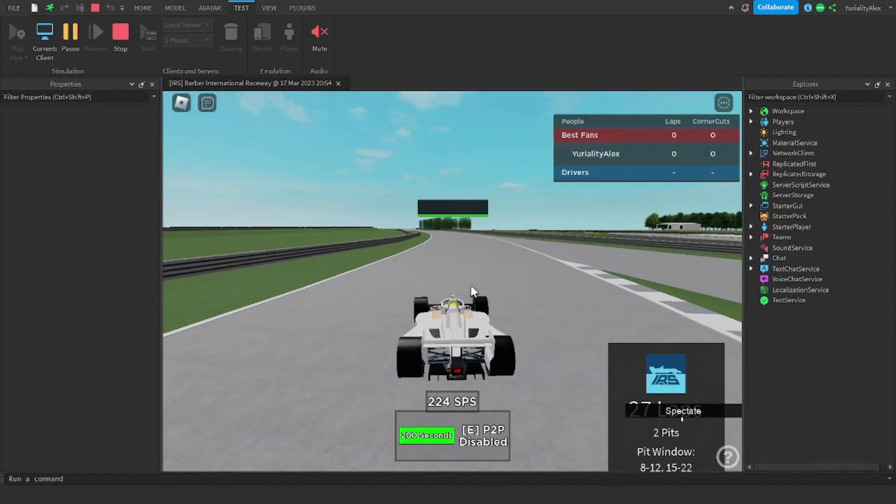
pyautogui.press('d')
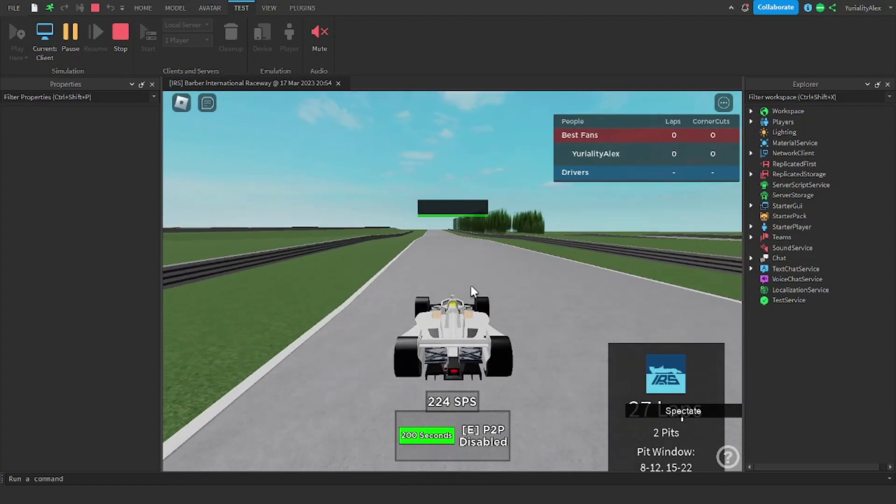
pyautogui.press('w')
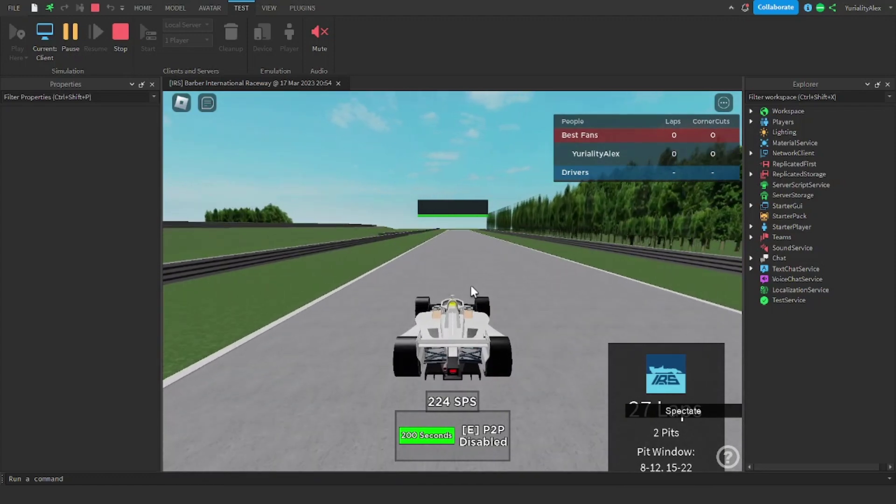
pyautogui.press('w')
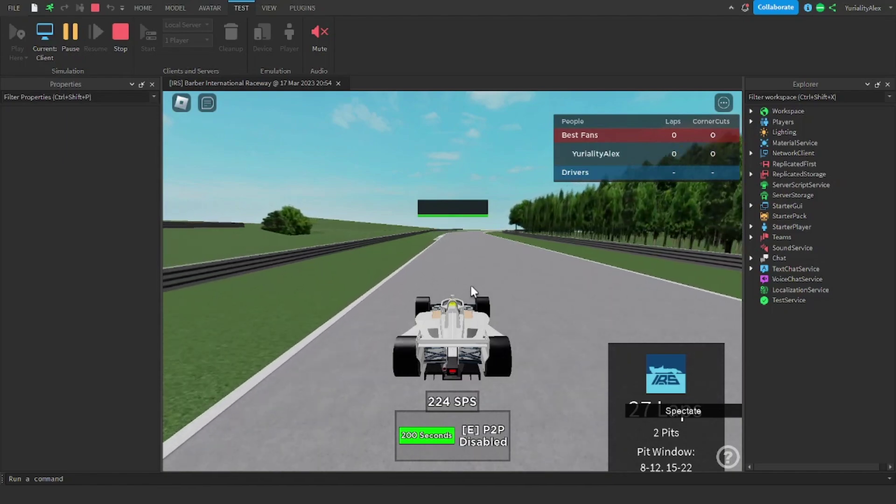
pyautogui.press('a')
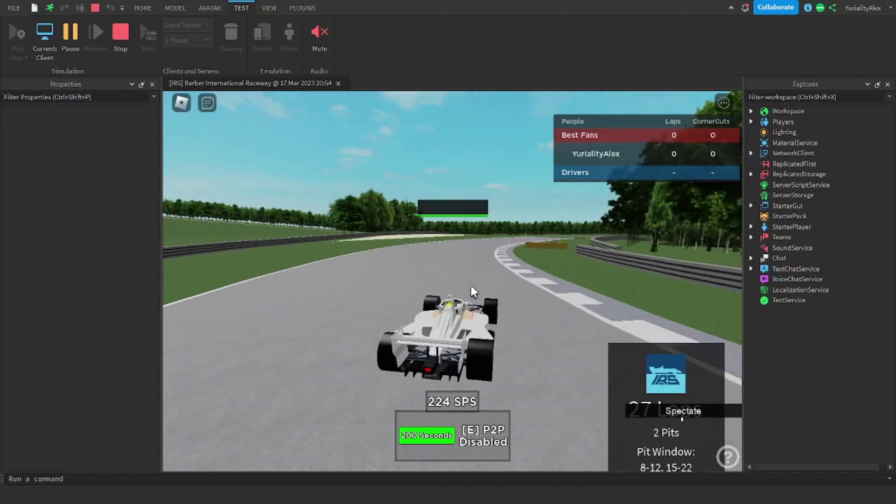
pyautogui.press('d')
pyautogui.press('s')
pyautogui.press('d')
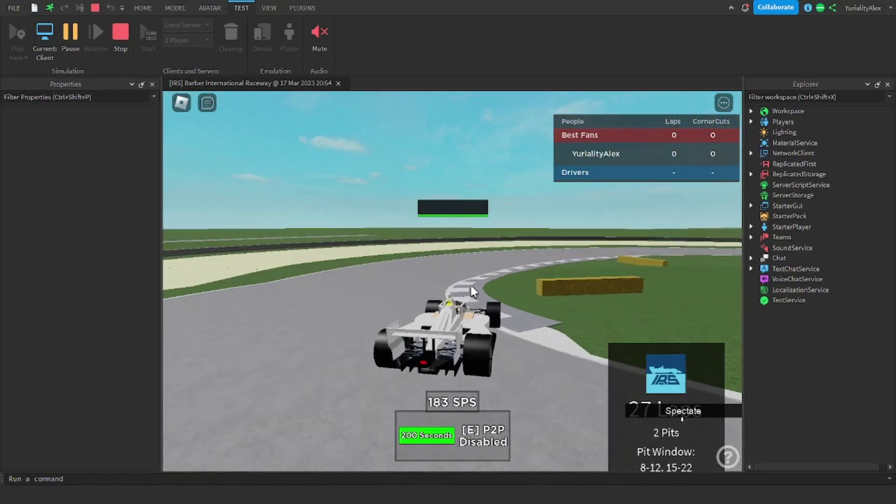
pyautogui.press('d')
pyautogui.press('s')
pyautogui.press('w')
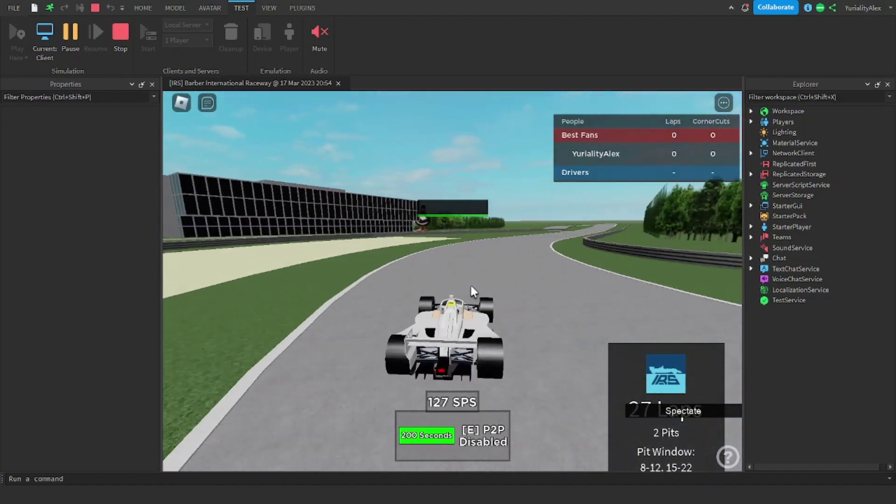
pyautogui.press('w')
pyautogui.press('d')
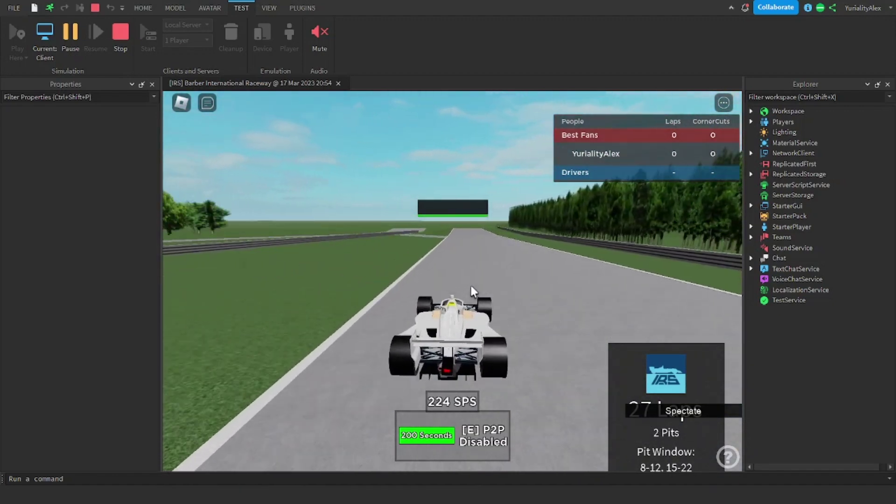
pyautogui.press('w')
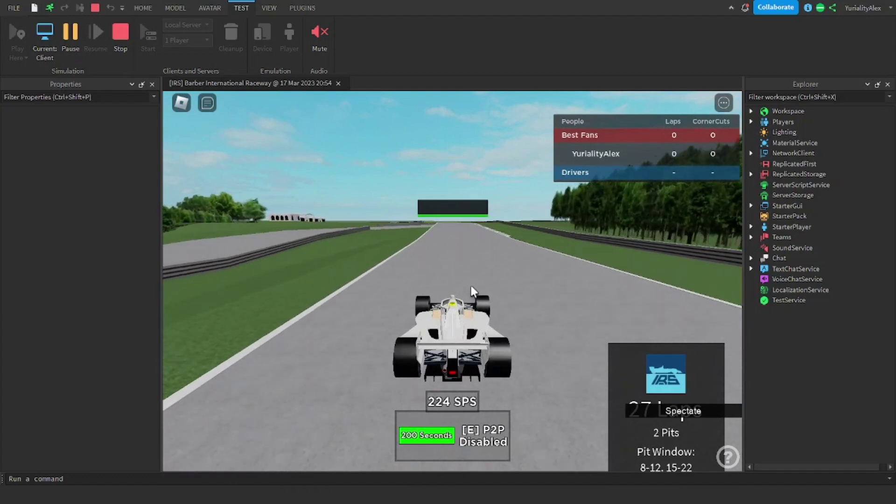
pyautogui.press('w')
pyautogui.press('a')
pyautogui.press('w')
pyautogui.press('a')
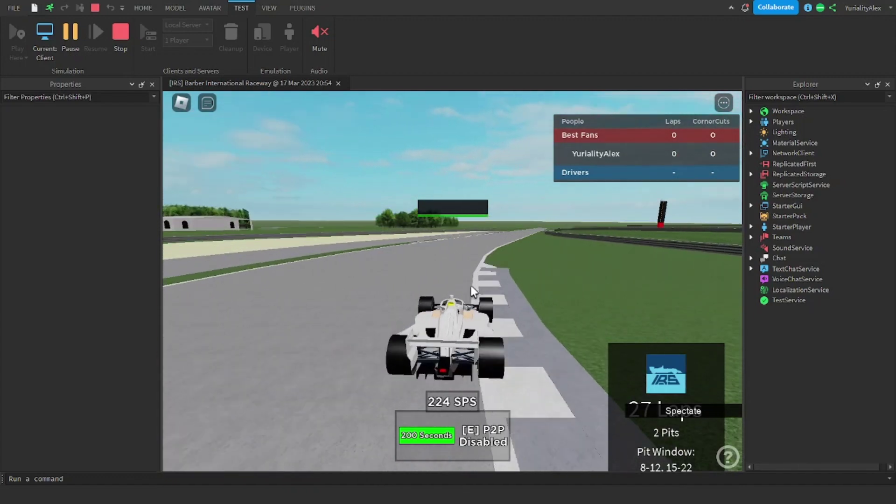
pyautogui.press('w')
pyautogui.press('d')
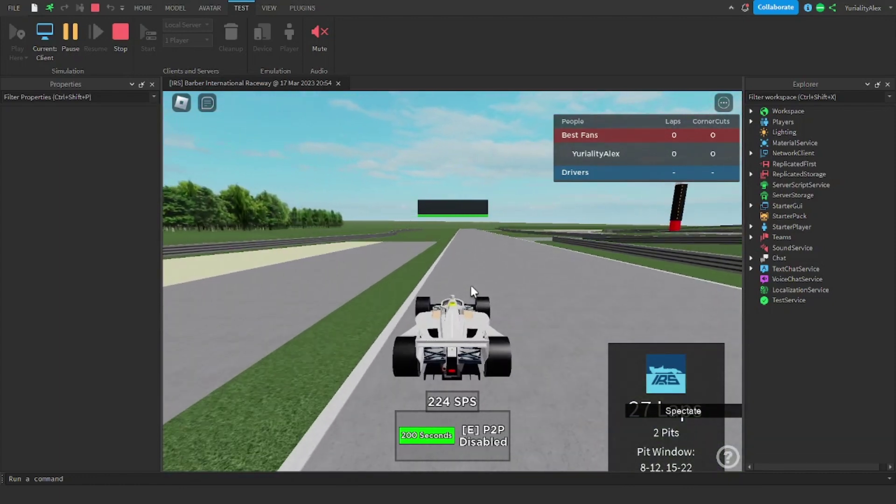
pyautogui.press('w')
pyautogui.press('d')
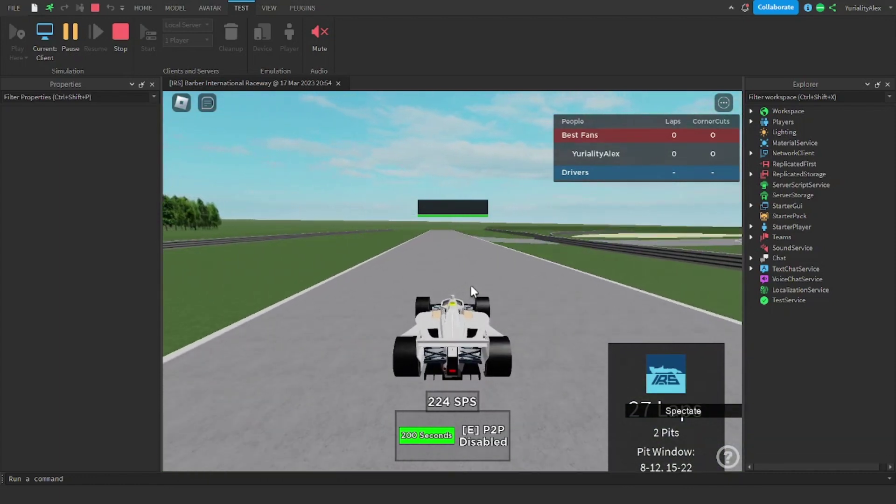
pyautogui.press('w')
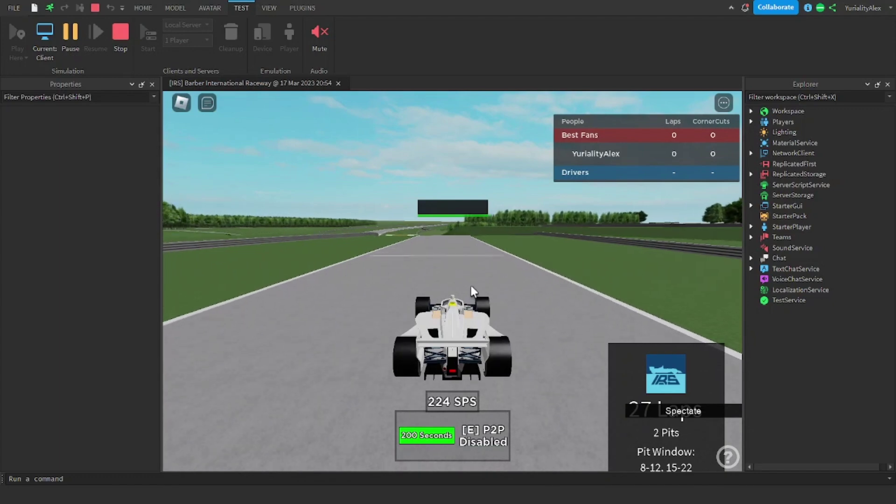
pyautogui.press('w')
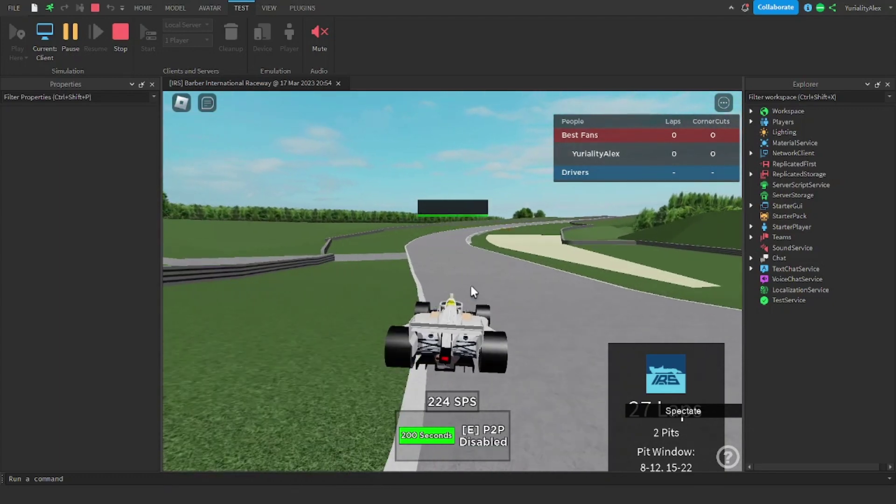
pyautogui.press('w')
pyautogui.press('d')
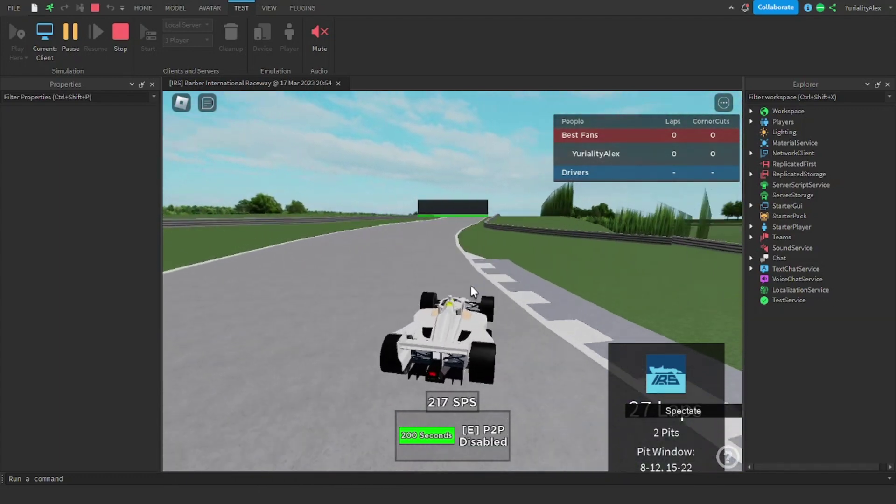
pyautogui.press('w')
pyautogui.press('d')
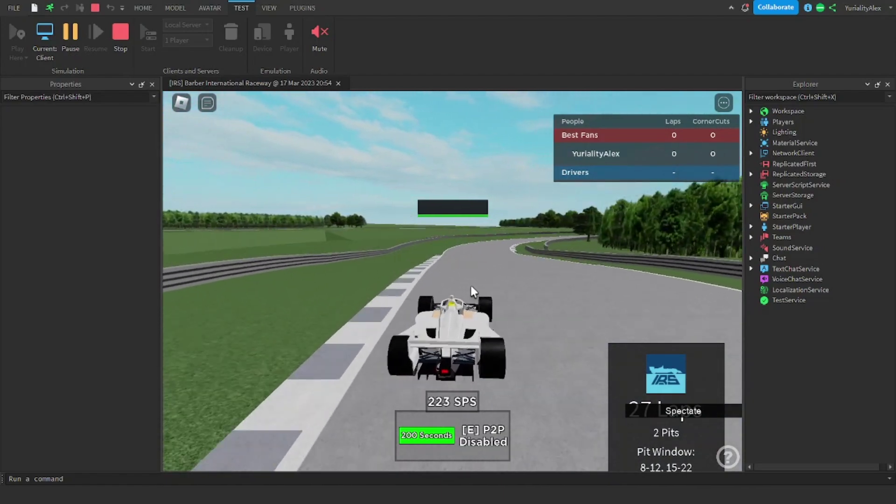
pyautogui.press('w')
pyautogui.press('d')
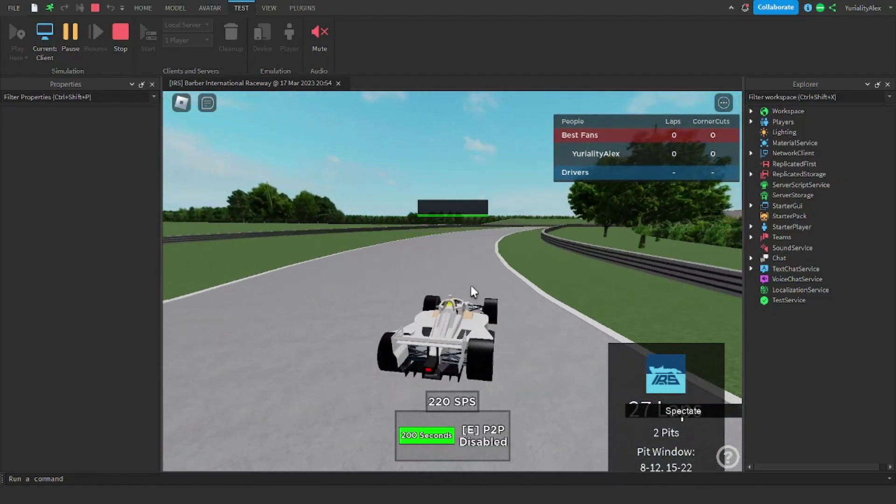
pyautogui.press('w')
pyautogui.press('d')
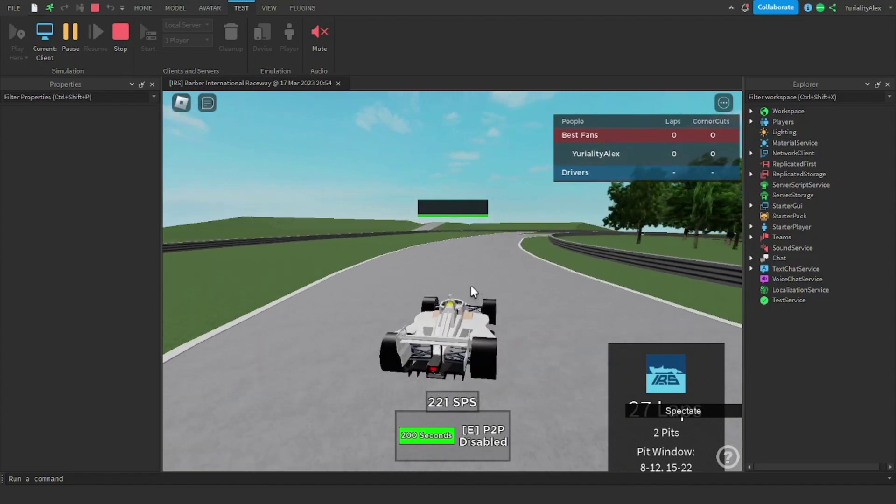
pyautogui.press('d')
pyautogui.press('s')
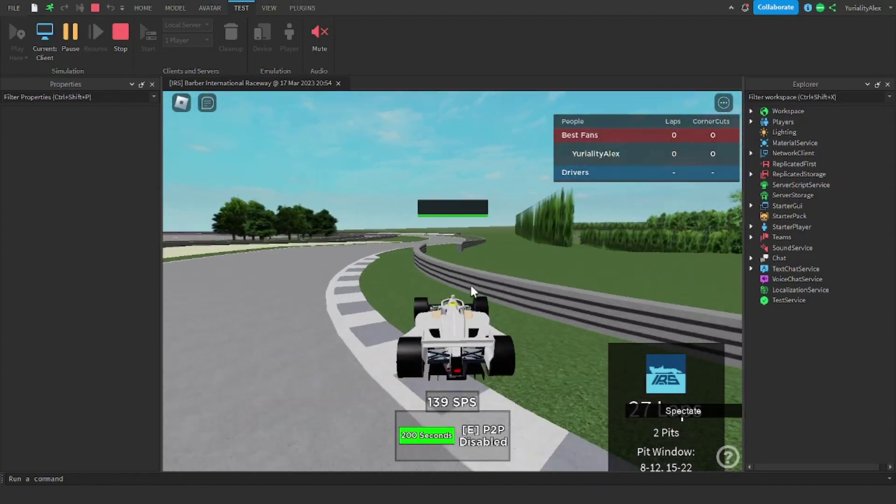
pyautogui.press('w')
pyautogui.press('a')
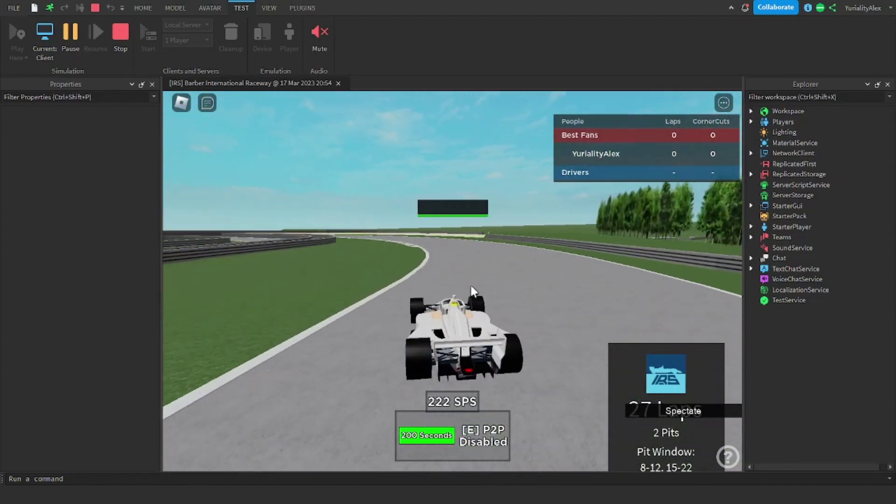
pyautogui.press('a')
pyautogui.press('s')
pyautogui.press('w')
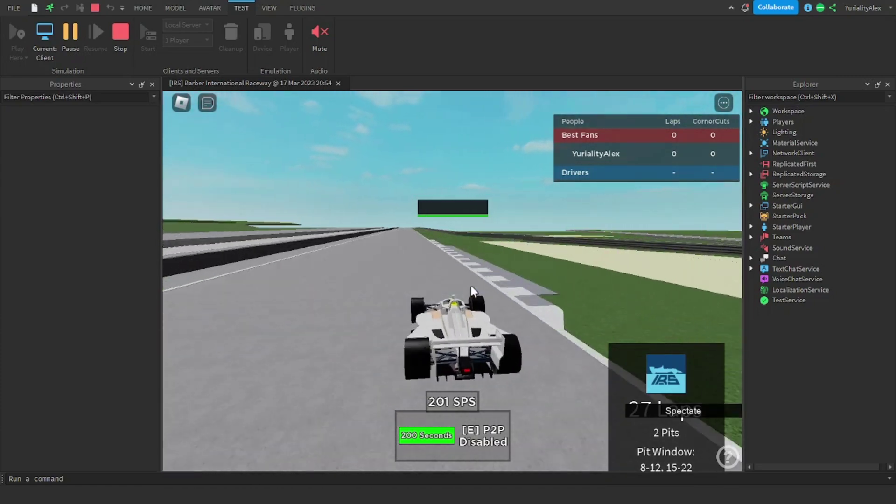
pyautogui.press('w')
pyautogui.press('a')
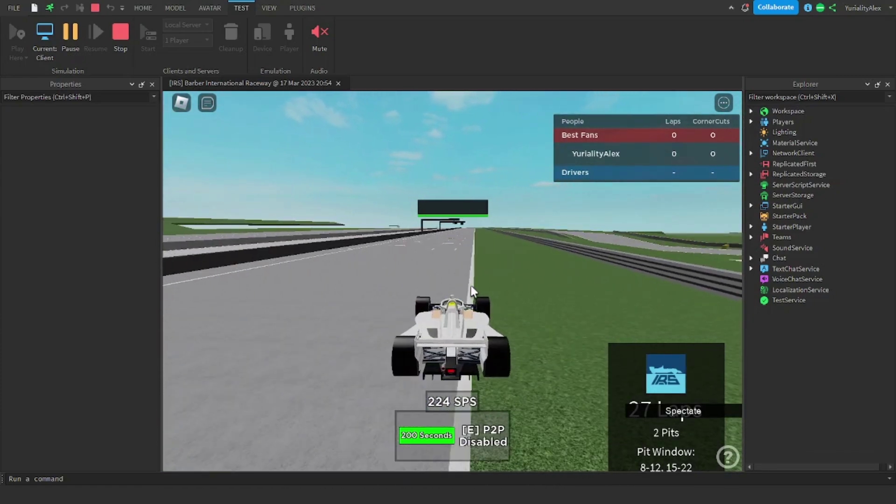
pyautogui.press('w')
pyautogui.press('d')
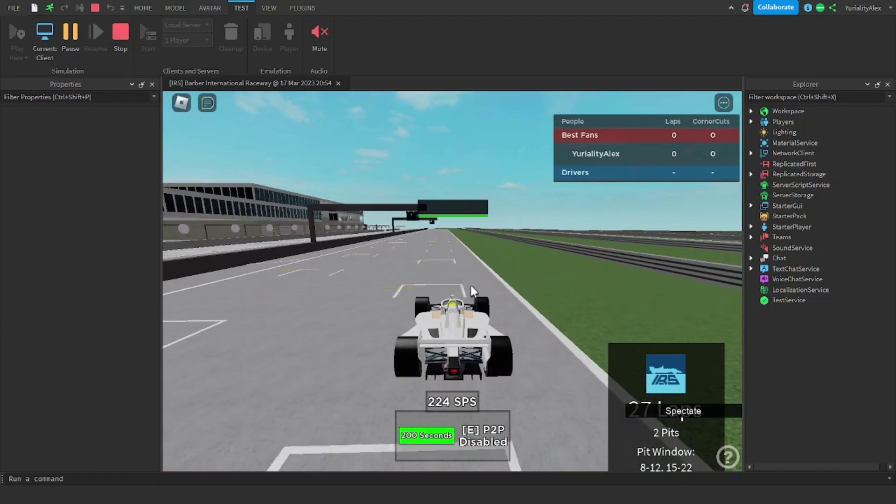
pyautogui.press('w')
pyautogui.press('a')
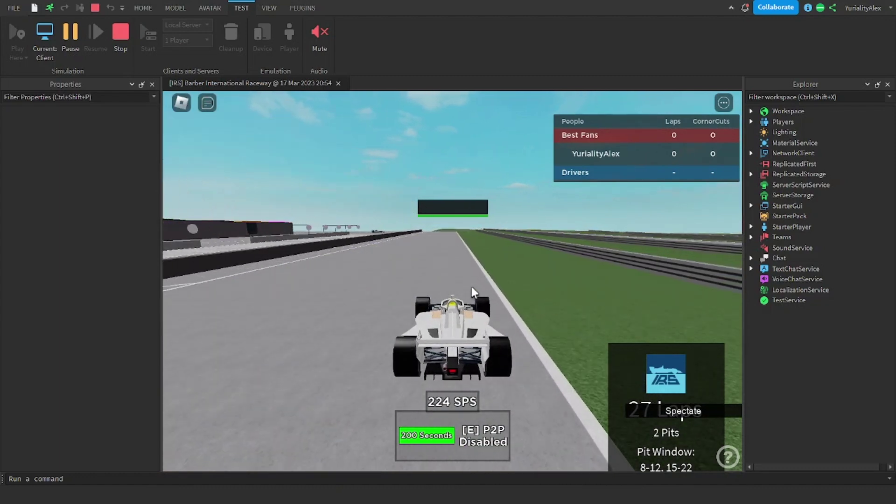
pyautogui.press('w')
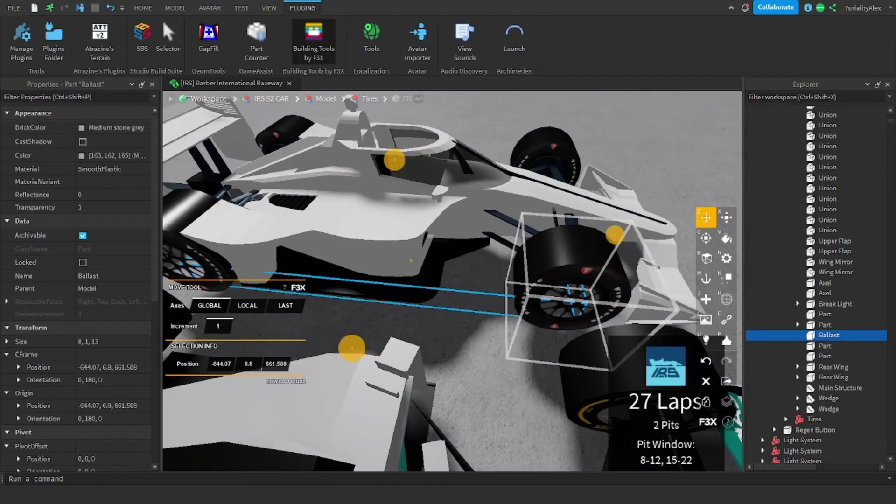
# Move the IRS S2 car's Ballast part along the Z axis to 661.008 using a 0.05 move increment, and close the building tools.
pyautogui.press('d')
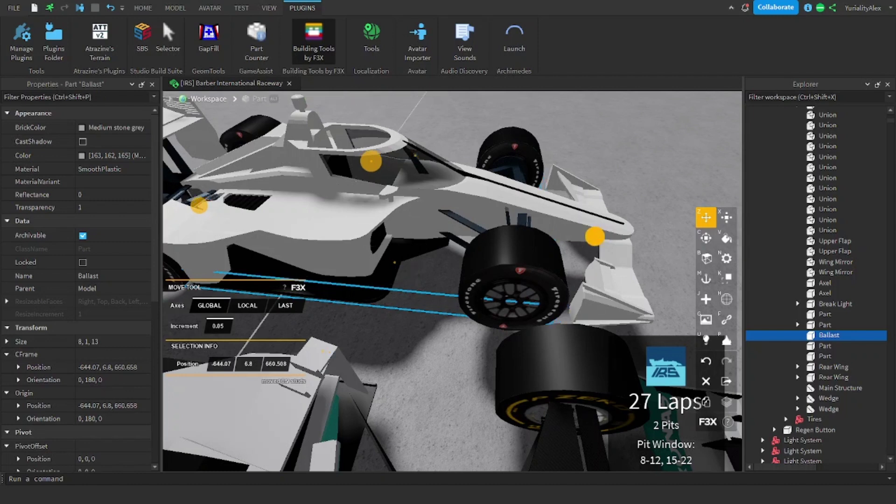
pyautogui.moveTo(591, 236); pyautogui.dragTo(588, 236)
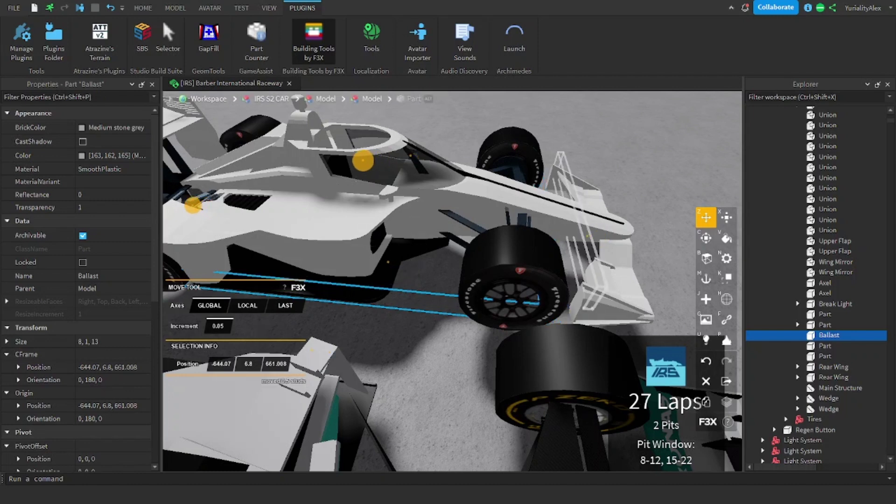
pyautogui.click(313, 41)
# Test-drive the white IRS S2 car through the fast right-hand bends and down the straight into the left-hander, and stop the test.
pyautogui.click(241, 8)
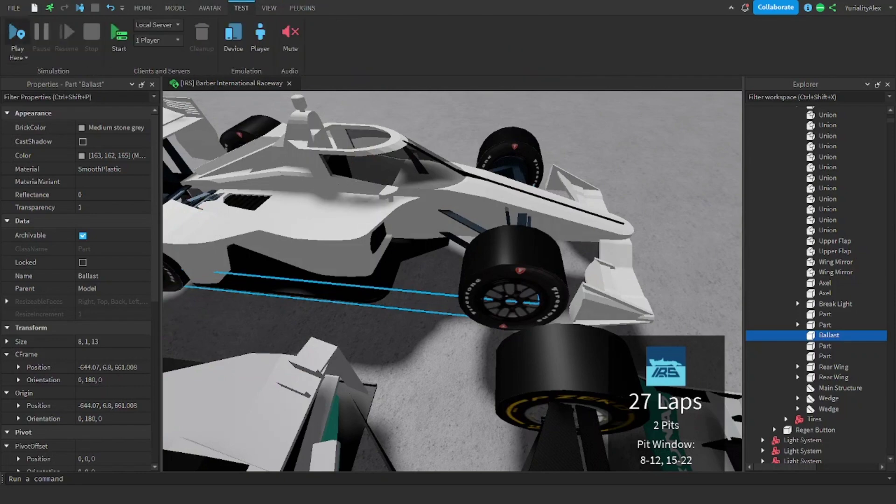
pyautogui.click(17, 32)
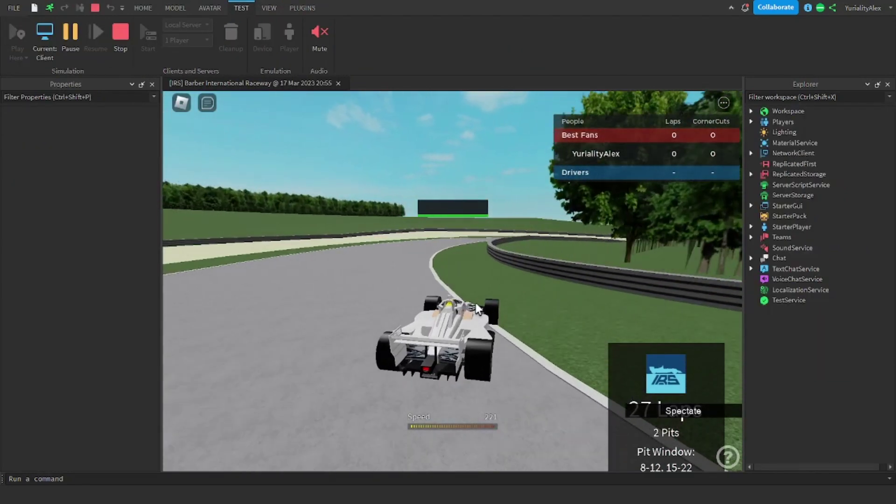
pyautogui.press('d')
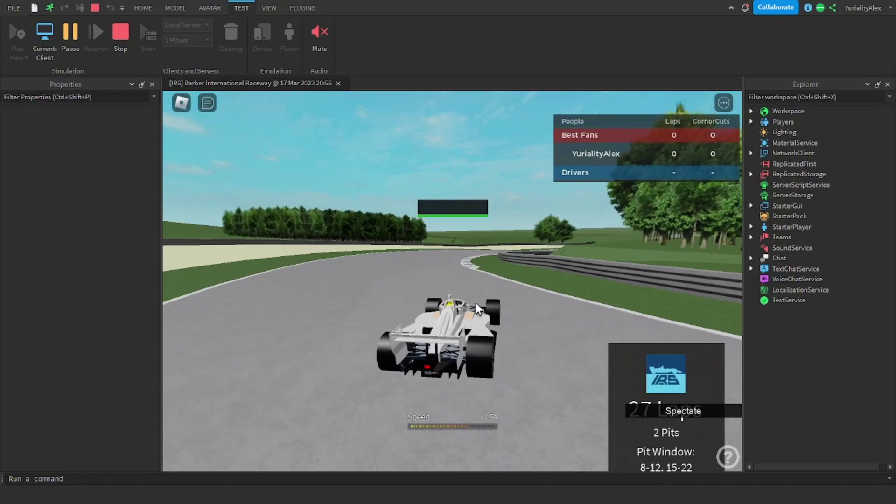
pyautogui.press('w')
pyautogui.press('d')
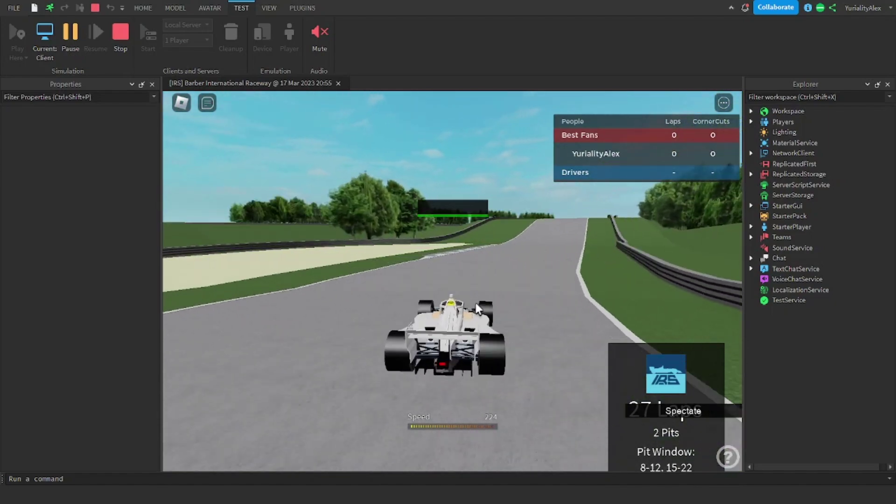
pyautogui.press('d')
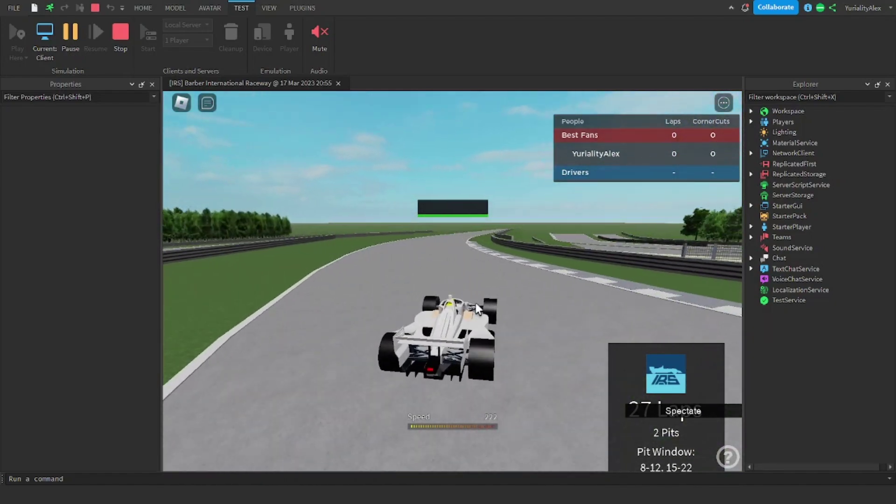
pyautogui.press('d')
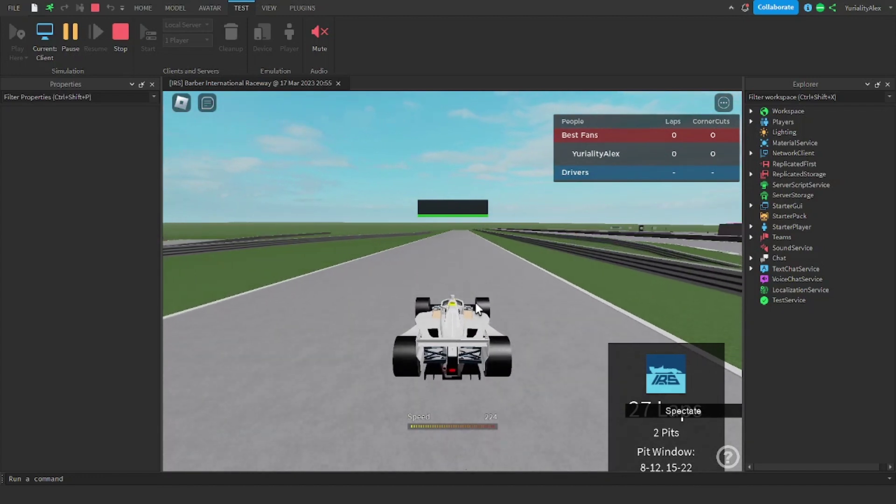
pyautogui.press('a')
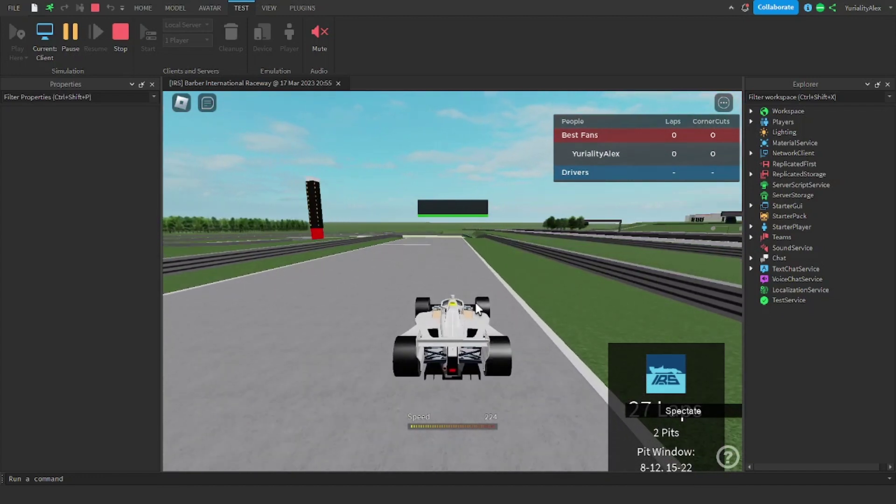
pyautogui.press('s')
pyautogui.press('a')
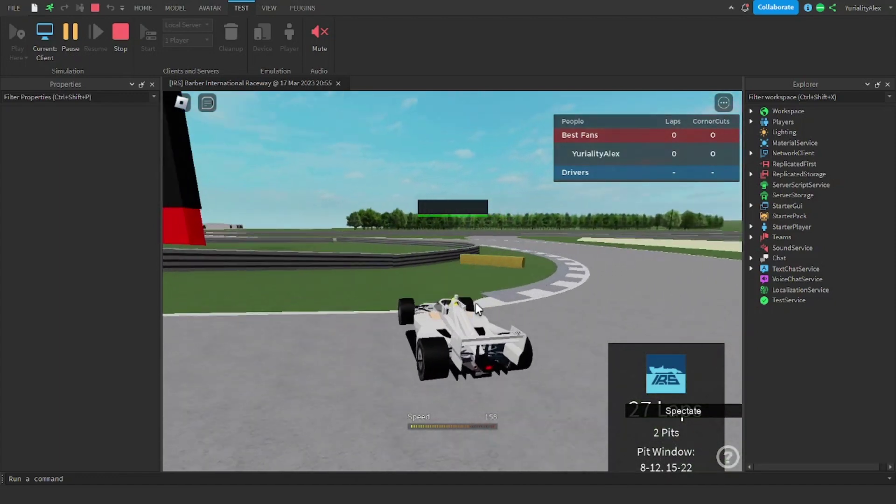
pyautogui.click(121, 32)
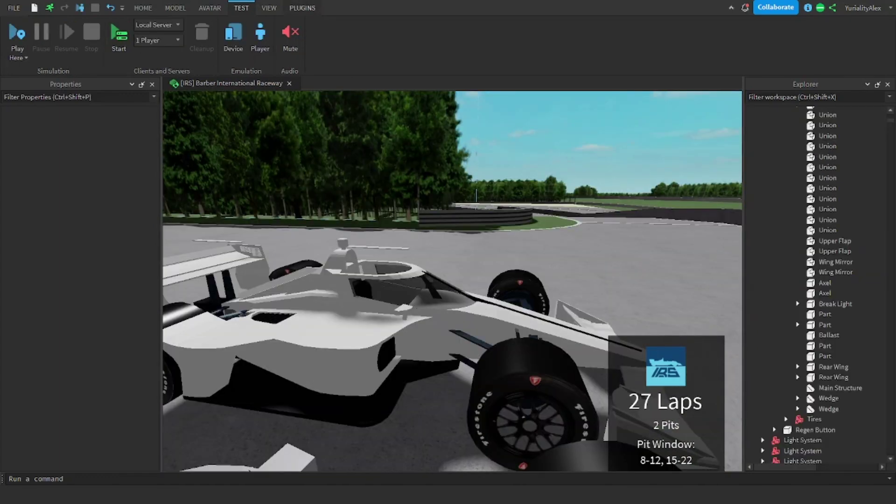
# Move the IRS S2 car's Ballast part along the Z axis to 660.908 using the 0.05 move increment.
pyautogui.moveTo(532, 280); pyautogui.dragTo(532, 323, button='right')
pyautogui.click(533, 322)
pyautogui.scroll(3, 532, 322)
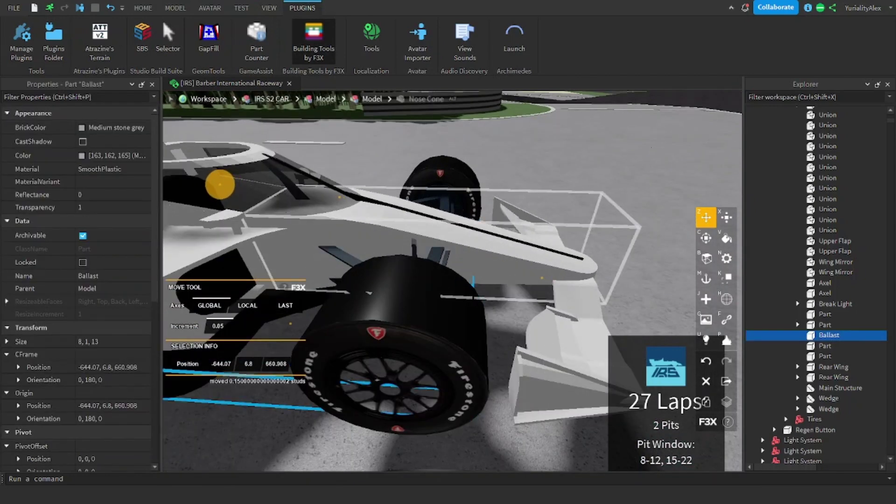
# Run another test drive of the white IRS S2 car, braking into the right-hand corner and accelerating out of it.
pyautogui.press('F5')
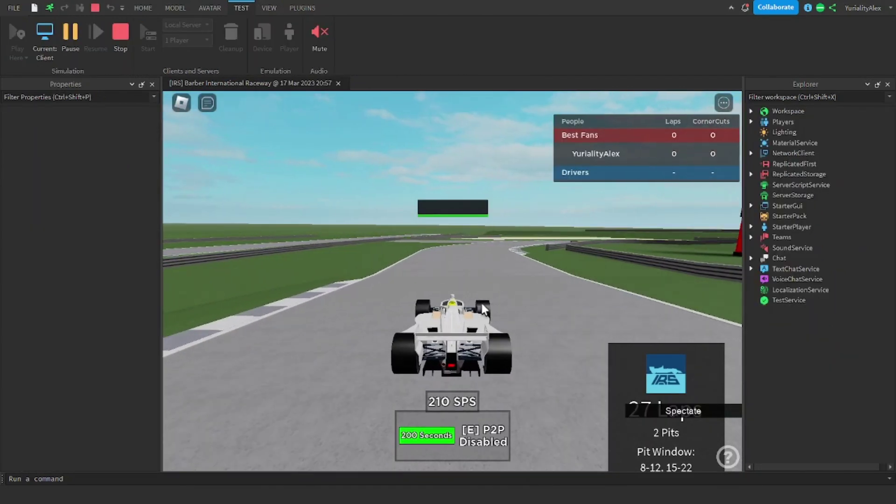
pyautogui.press('s')
pyautogui.press('d')
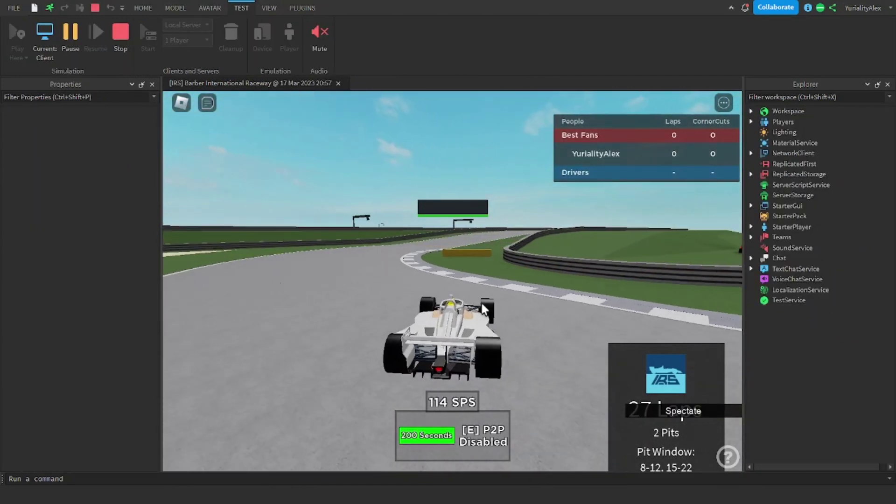
pyautogui.press('w')
pyautogui.press('d')
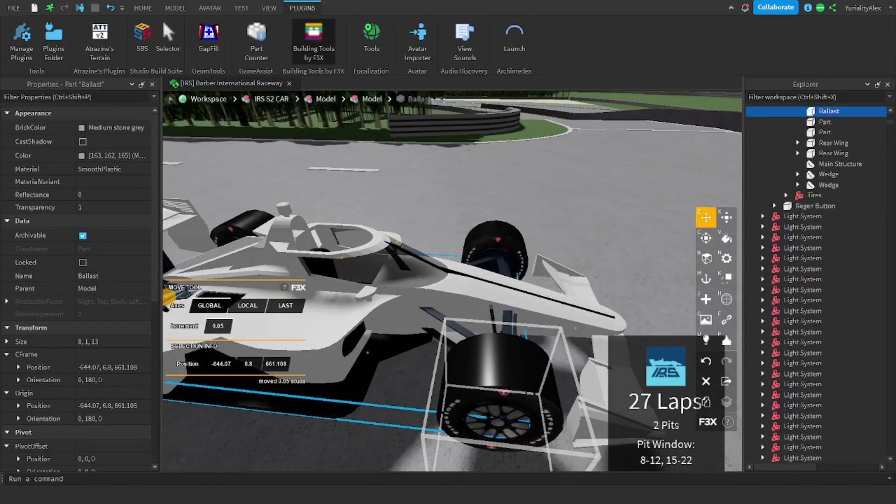
# Select the VehicleSeat inside the IRS S2 car's cockpit and set its TurnSpeed to 1.3.
pyautogui.scroll(-5, 78, 280)
pyautogui.scroll(-5, 77, 280)
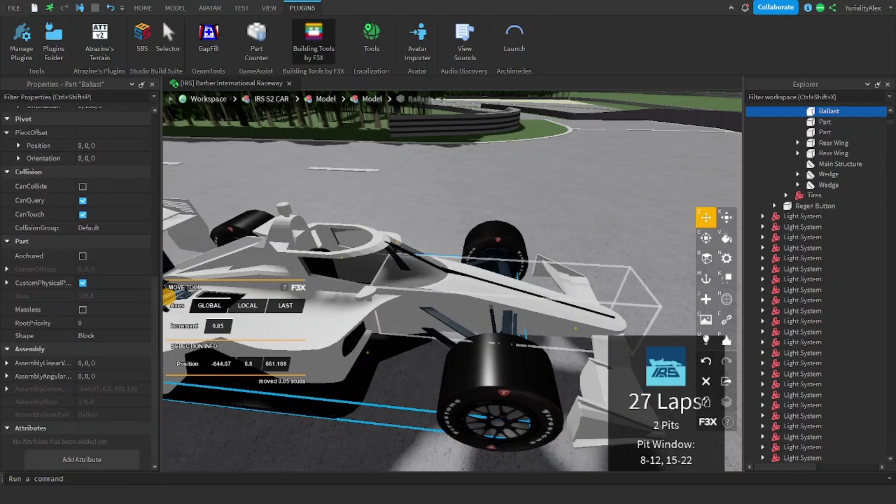
pyautogui.moveTo(519, 247); pyautogui.dragTo(544, 248, button='right')
pyautogui.scroll(4, 434, 280)
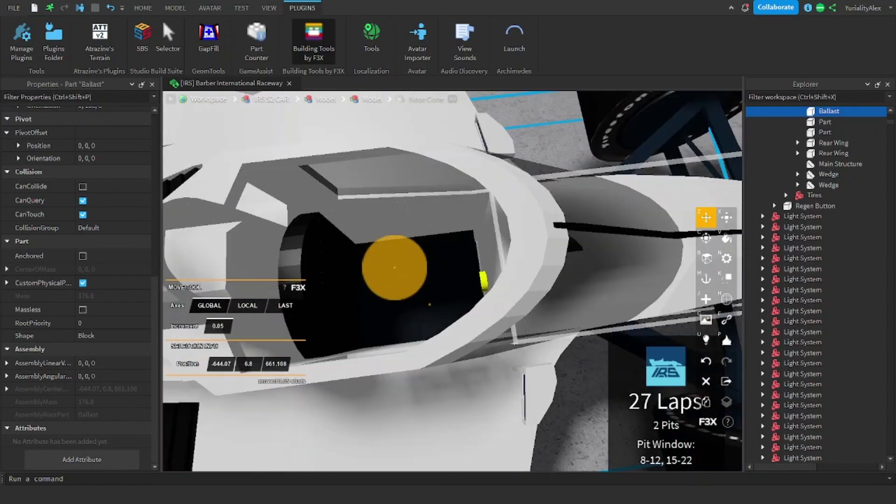
pyautogui.click(420, 287)
pyautogui.scroll(-4, 93, 348)
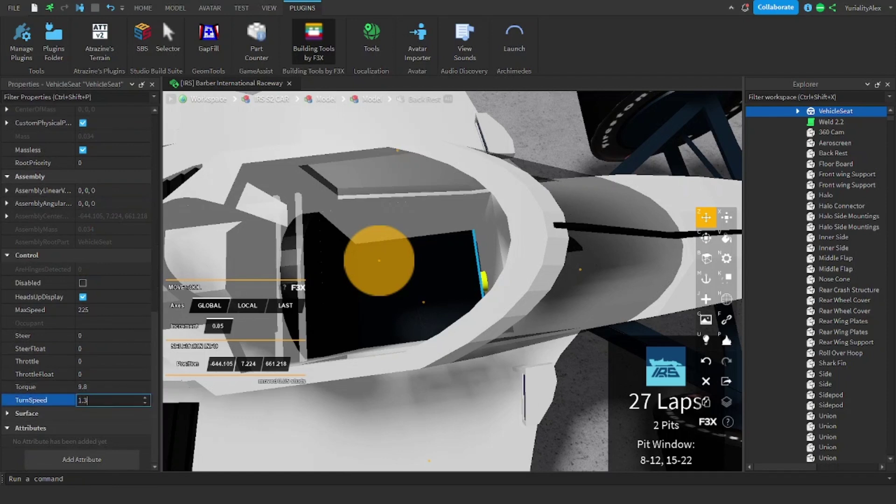
# Test-drive the white IRS S2 car with the new TurnSpeed from the pit area onto the track and through the long right-hander.
pyautogui.click(242, 8)
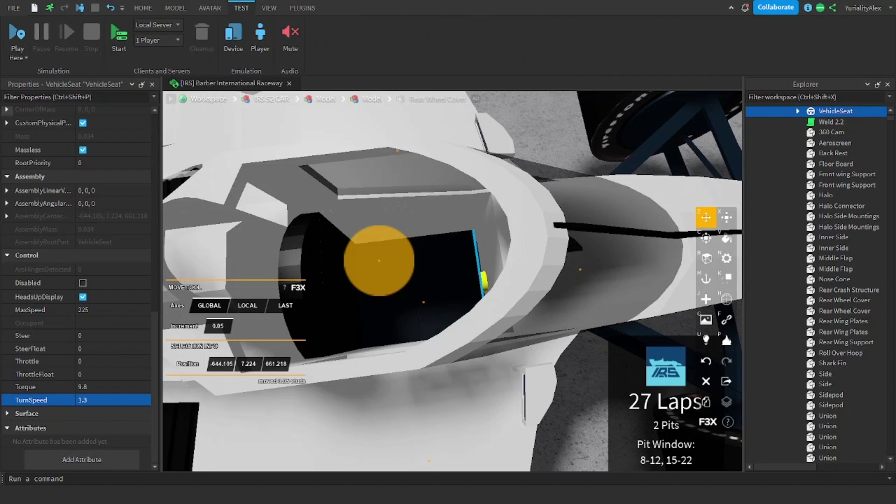
pyautogui.press('F5')
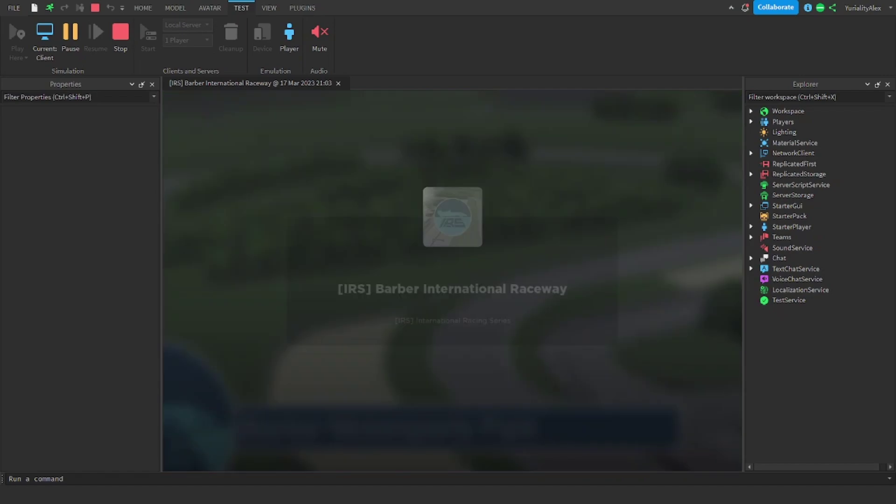
pyautogui.press('w')
pyautogui.press('space')
pyautogui.press('a')
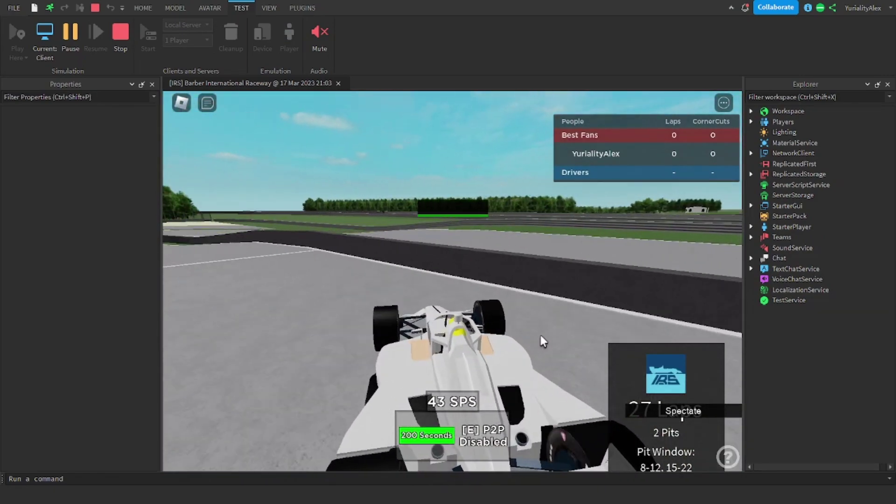
pyautogui.press('w')
pyautogui.press('d')
pyautogui.press('w')
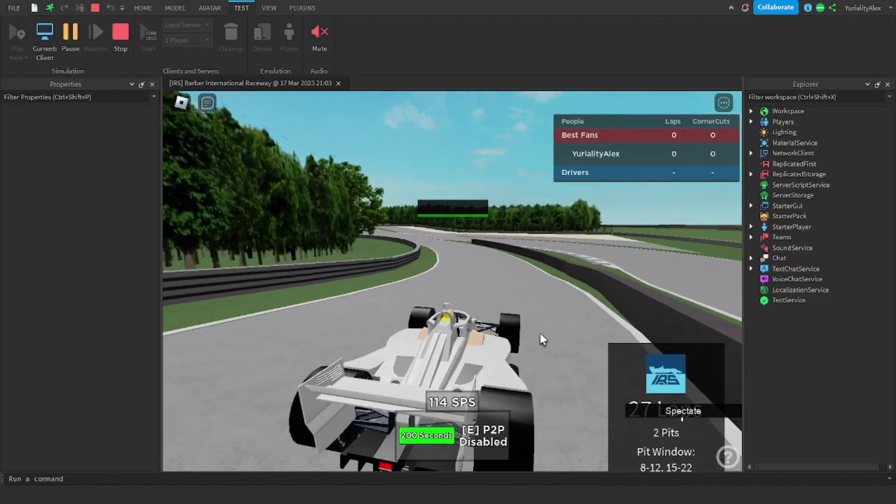
pyautogui.press('w')
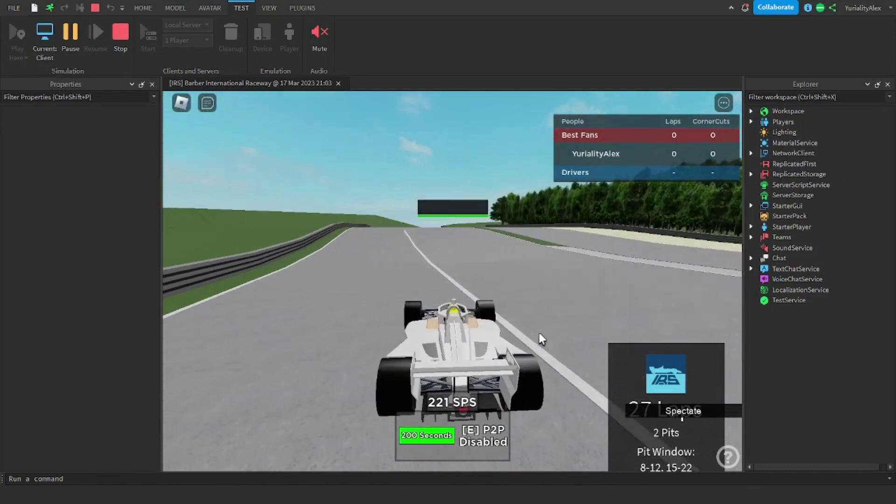
pyautogui.press('d')
pyautogui.press('d')
pyautogui.press('s')
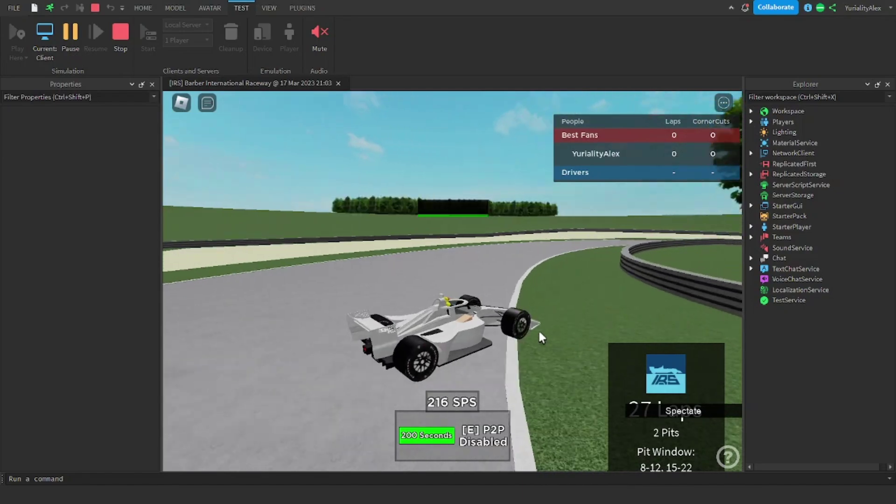
pyautogui.press('w')
pyautogui.press('a')
pyautogui.press('d')
pyautogui.press('s')
pyautogui.press('w')
pyautogui.press('w')
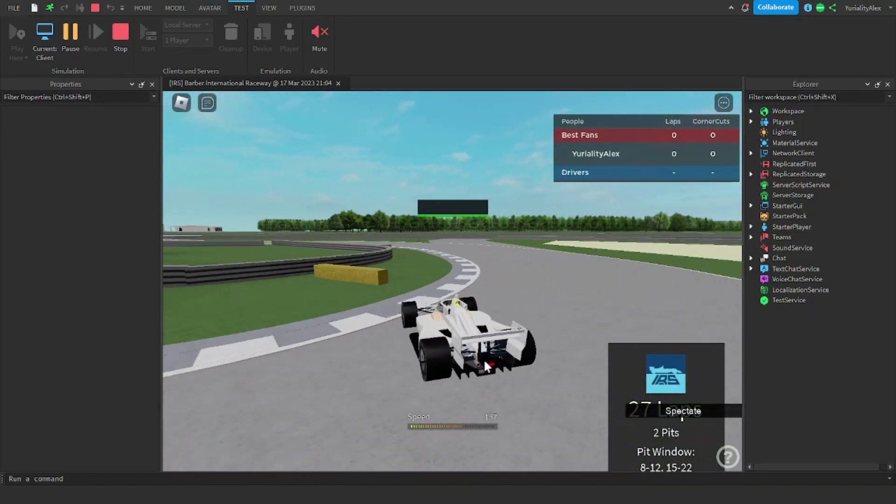
# Continue test-driving the IRS S2 car through the left-hand hairpin, along the tree-lined straight, and into the right-hand chicane.
pyautogui.press('a')
pyautogui.press('w')
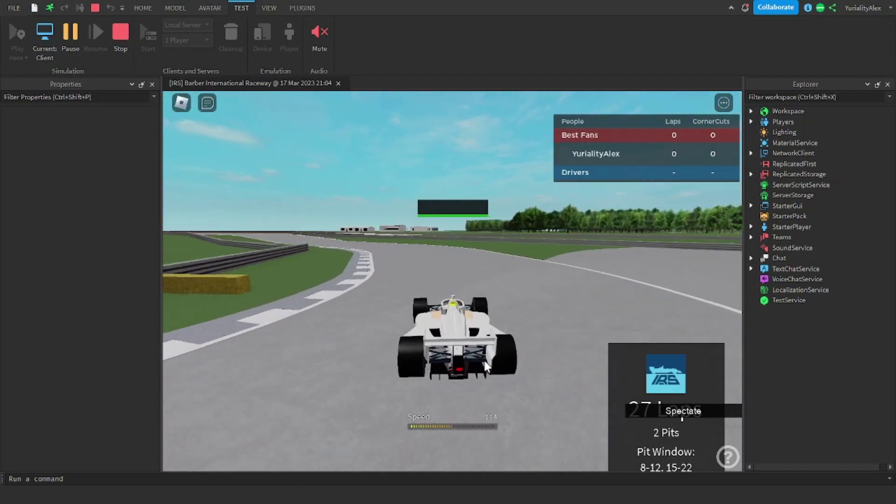
pyautogui.press('a')
pyautogui.press('w')
pyautogui.press('a')
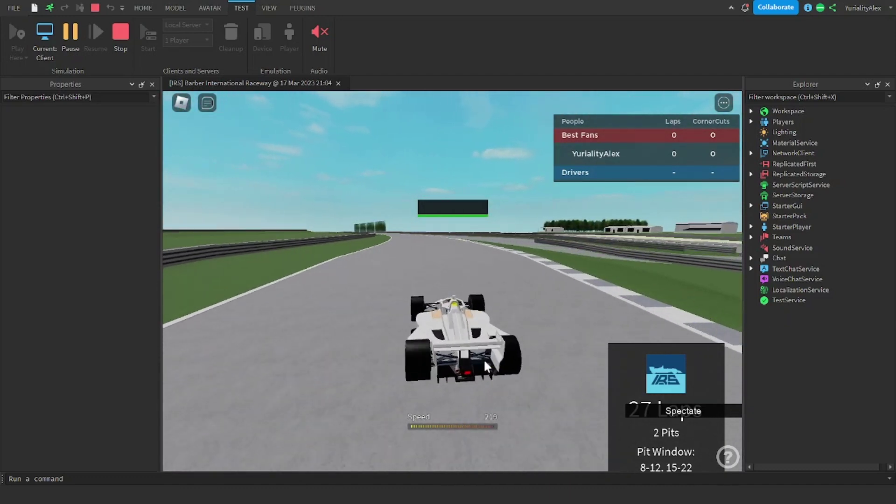
pyautogui.press('a')
pyautogui.press('w')
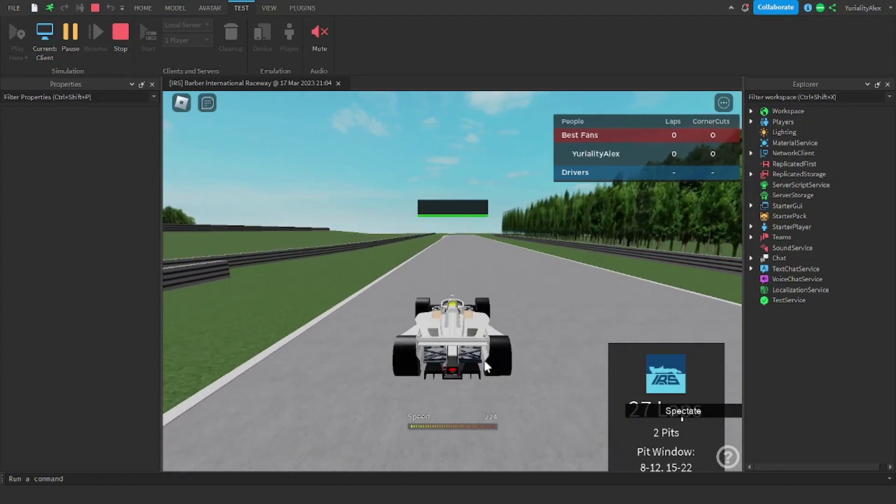
pyautogui.press('w')
pyautogui.press('d')
pyautogui.press('s')
pyautogui.press('d')
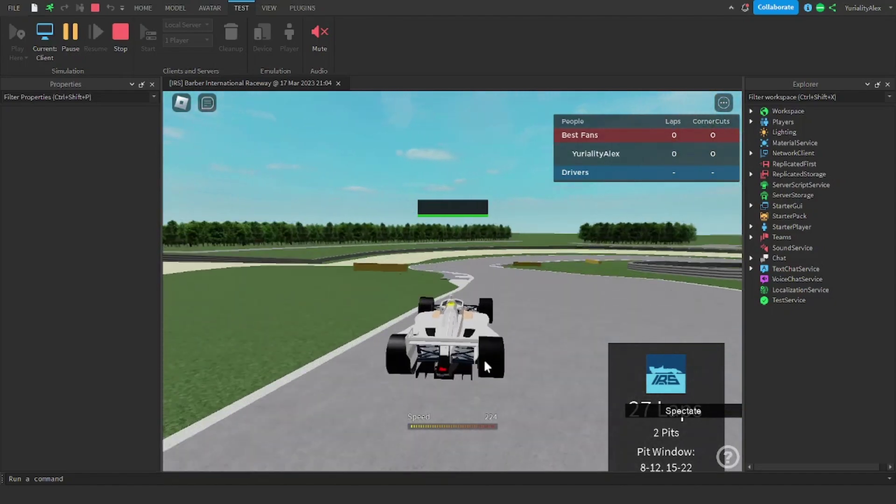
pyautogui.press('w')
pyautogui.press('d')
pyautogui.press('w')
pyautogui.press('d')
pyautogui.press('w')
pyautogui.press('w')
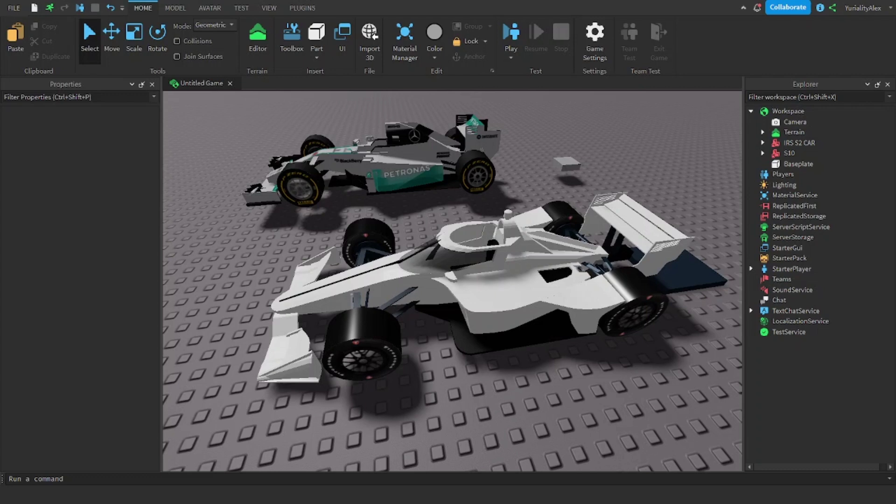
# Start Building Tools by F3X in the Untitled Game place and select the IRS S2 car's Ballast part.
pyautogui.click(302, 8)
pyautogui.click(314, 42)
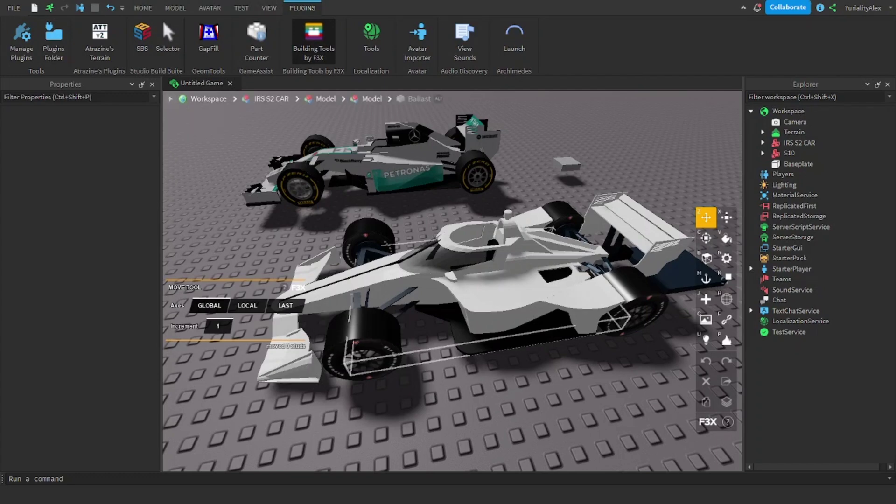
pyautogui.click(486, 346)
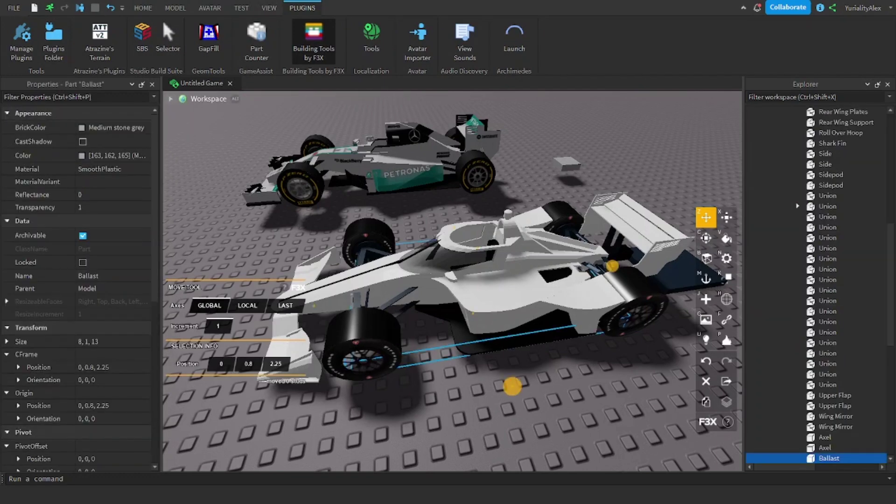
# Examine the Ballast part's height and length relative to the IRS S2 car's rear and front Firestone wheels.
pyautogui.press('w')
pyautogui.moveTo(512, 387); pyautogui.dragTo(504, 359, button='right')
pyautogui.press('s')
pyautogui.press('d')
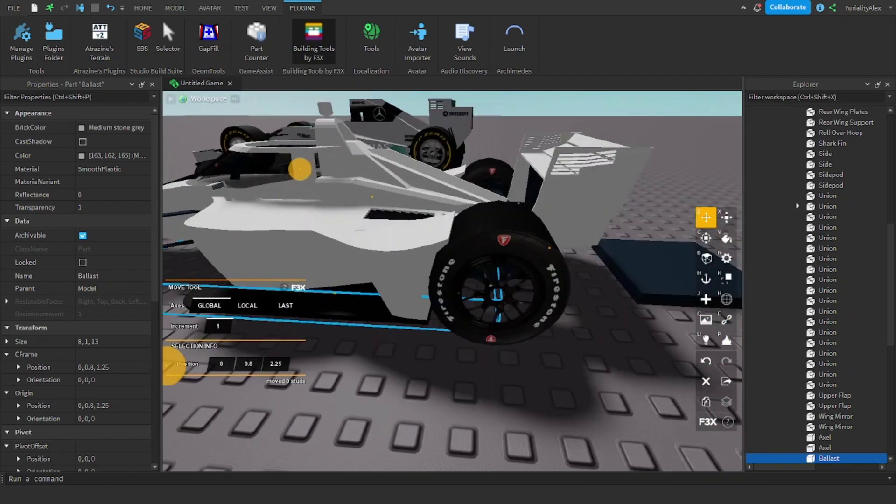
pyautogui.moveTo(499, 280); pyautogui.dragTo(473, 256, button='right')
pyautogui.press('d')
pyautogui.press('s')
pyautogui.press('w')
pyautogui.press('s')
pyautogui.press('w')
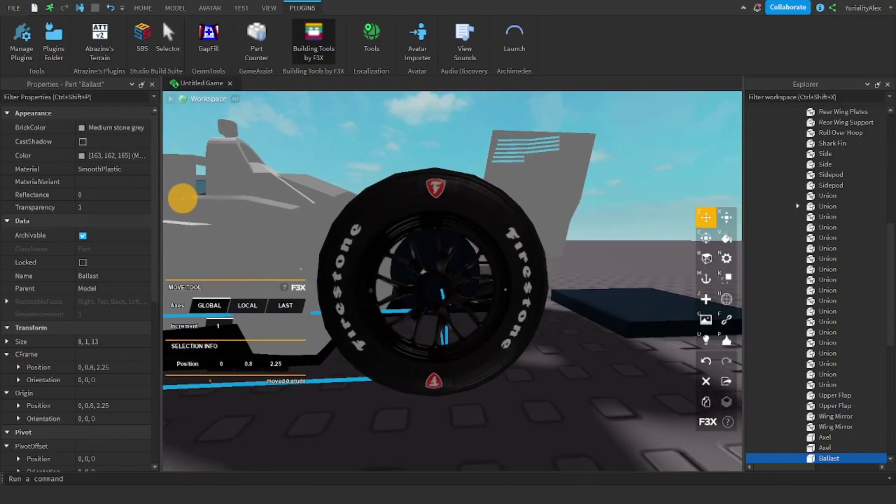
pyautogui.press('s')
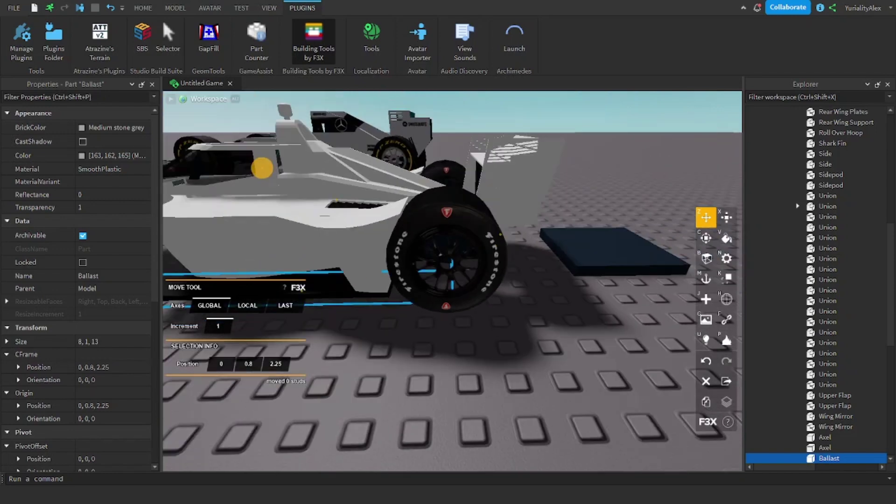
pyautogui.press('a')
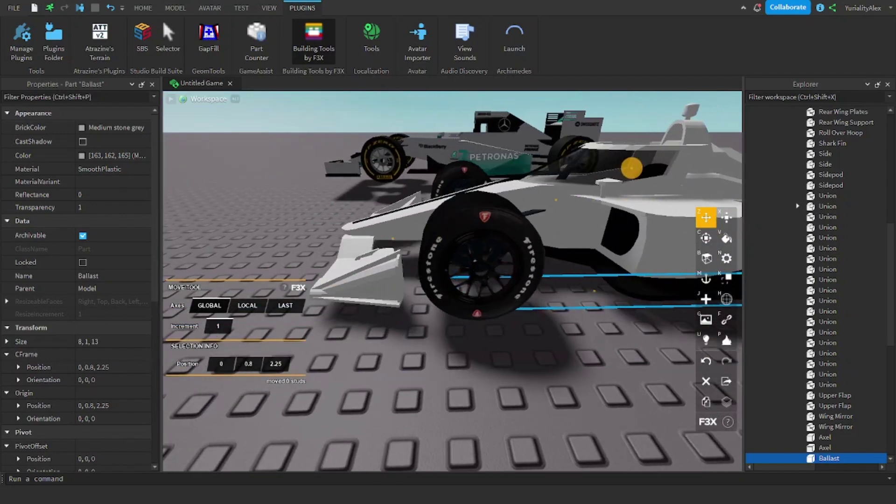
pyautogui.press('w')
pyautogui.moveTo(415, 223); pyautogui.dragTo(414, 242, button='right')
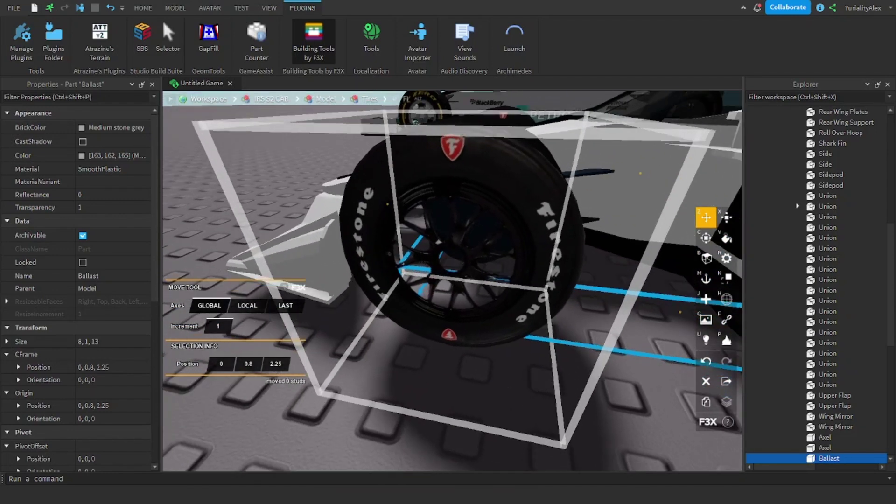
# Select the IRS S2 car's VehicleSeat in the cockpit and review its Control properties, including MaxSpeed, Torque and TurnSpeed.
pyautogui.moveTo(436, 247); pyautogui.dragTo(455, 247, button='right')
pyautogui.scroll(-3, 438, 250)
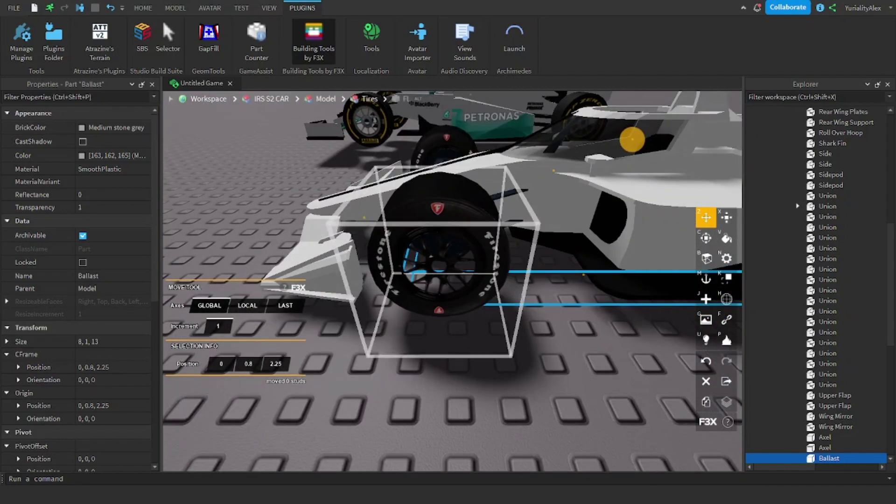
pyautogui.press('a')
pyautogui.press('d')
pyautogui.press('s')
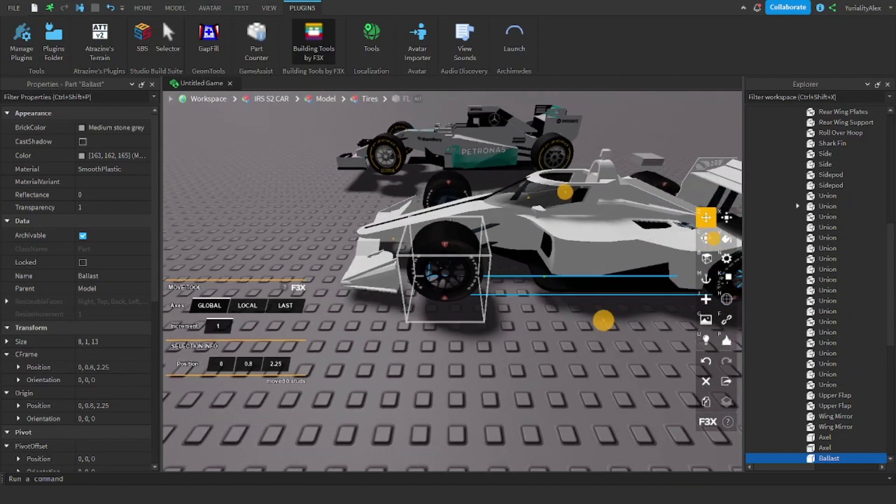
pyautogui.press('d')
pyautogui.click(439, 374)
pyautogui.moveTo(439, 374)
pyautogui.mouseDown(button='right')
pyautogui.moveTo(439, 322)
pyautogui.moveTo(439, 374)
pyautogui.mouseUp(button='right')
pyautogui.press('e')
pyautogui.press('w')
pyautogui.moveTo(443, 336); pyautogui.dragTo(443, 355, button='right')
pyautogui.click(449, 327)
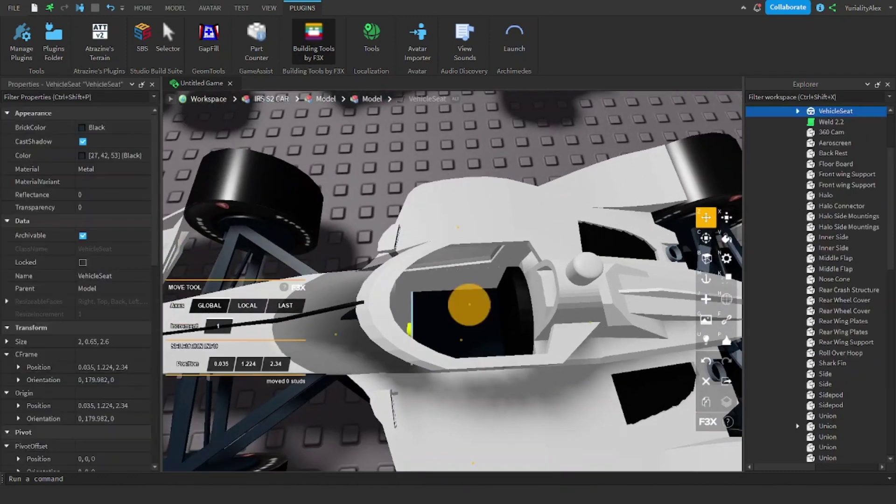
pyautogui.scroll(-12, 93, 310)
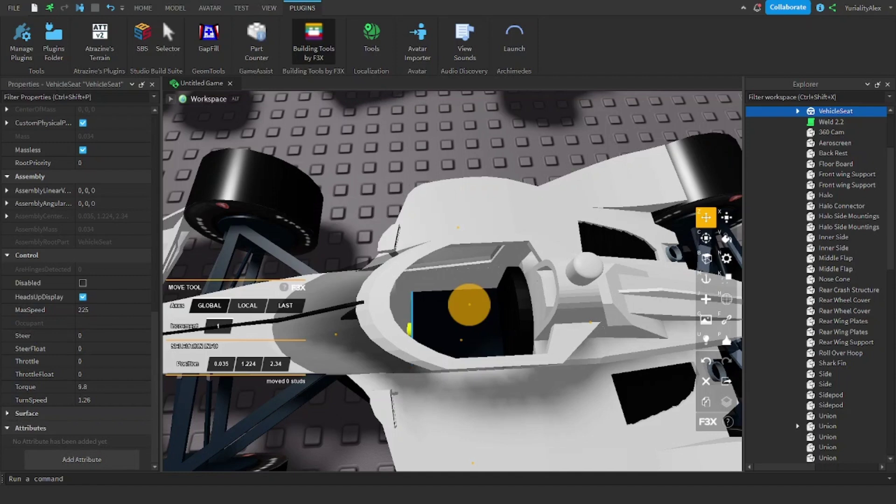
# Select the front tires FL and FR together and expand their custom physical properties to review density and friction.
pyautogui.moveTo(458, 327); pyautogui.dragTo(458, 280, button='right')
pyautogui.press('s')
pyautogui.scroll(3, 454, 374)
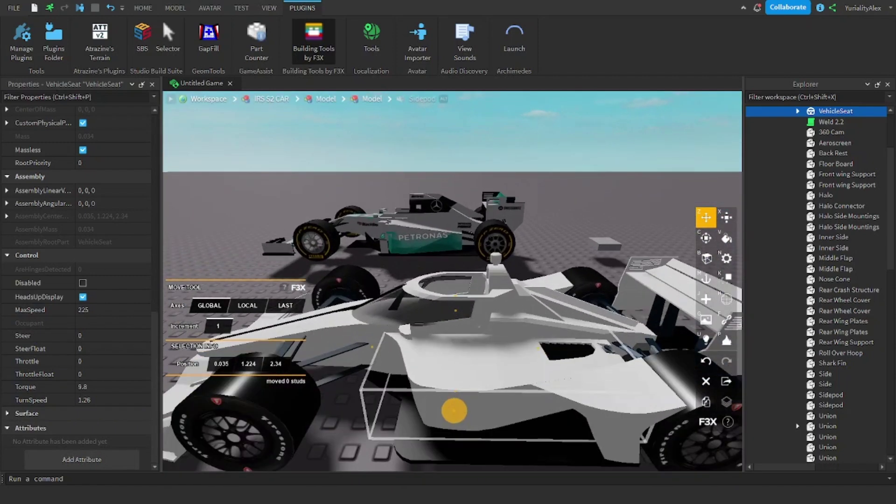
pyautogui.press('a')
pyautogui.click(402, 389)
pyautogui.keyDown('shift'); pyautogui.click(424, 285); pyautogui.keyUp('shift')
pyautogui.click(7, 268)
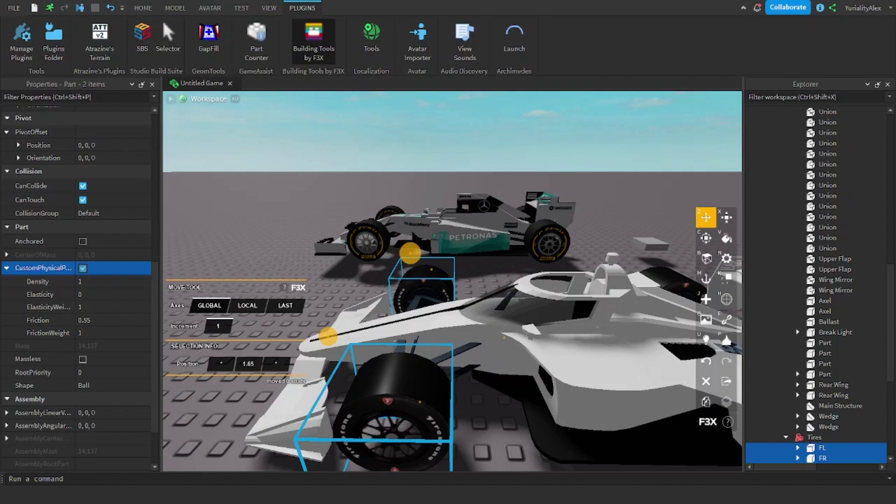
# Select the rear tires RL and RR together to review their custom physical properties.
pyautogui.moveTo(498, 203); pyautogui.dragTo(586, 322, button='right')
pyautogui.press('d')
pyautogui.click(589, 324)
pyautogui.keyDown('shift'); pyautogui.click(551, 158); pyautogui.keyUp('shift')
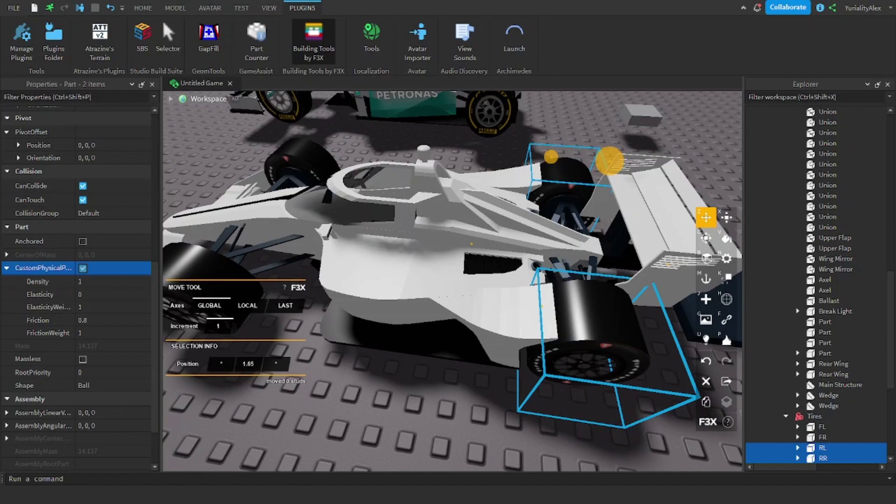
# Clear the rear tire selection and exit Building Tools by F3X.
pyautogui.hotkey('shift', 'r')
pyautogui.press('a')
pyautogui.hotkey('ctrl', '1')
pyautogui.moveTo(452, 281); pyautogui.dragTo(551, 304, button='right')
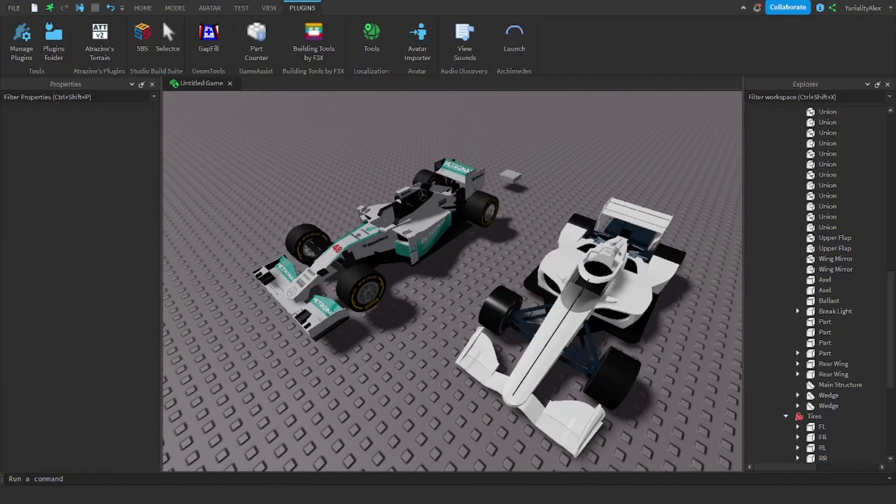
pyautogui.scroll(5, 453, 280)
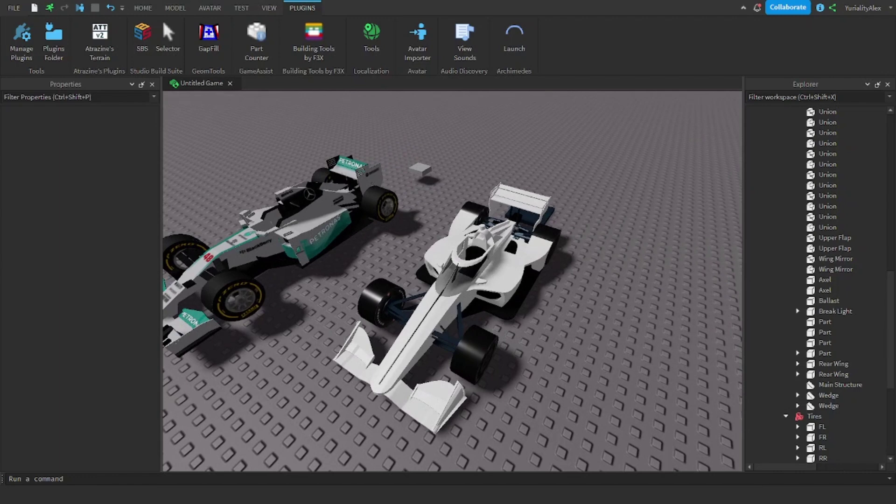
pyautogui.press('d')
pyautogui.moveTo(453, 281); pyautogui.dragTo(364, 283, button='right')
pyautogui.press('w')
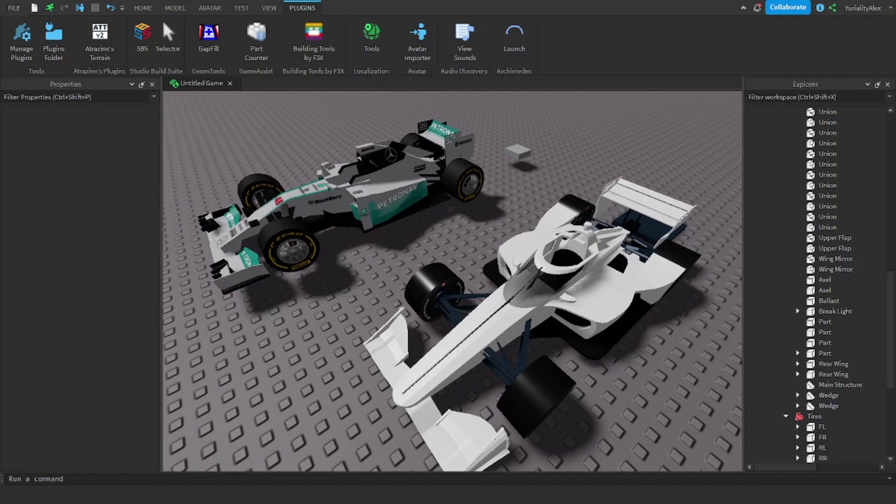